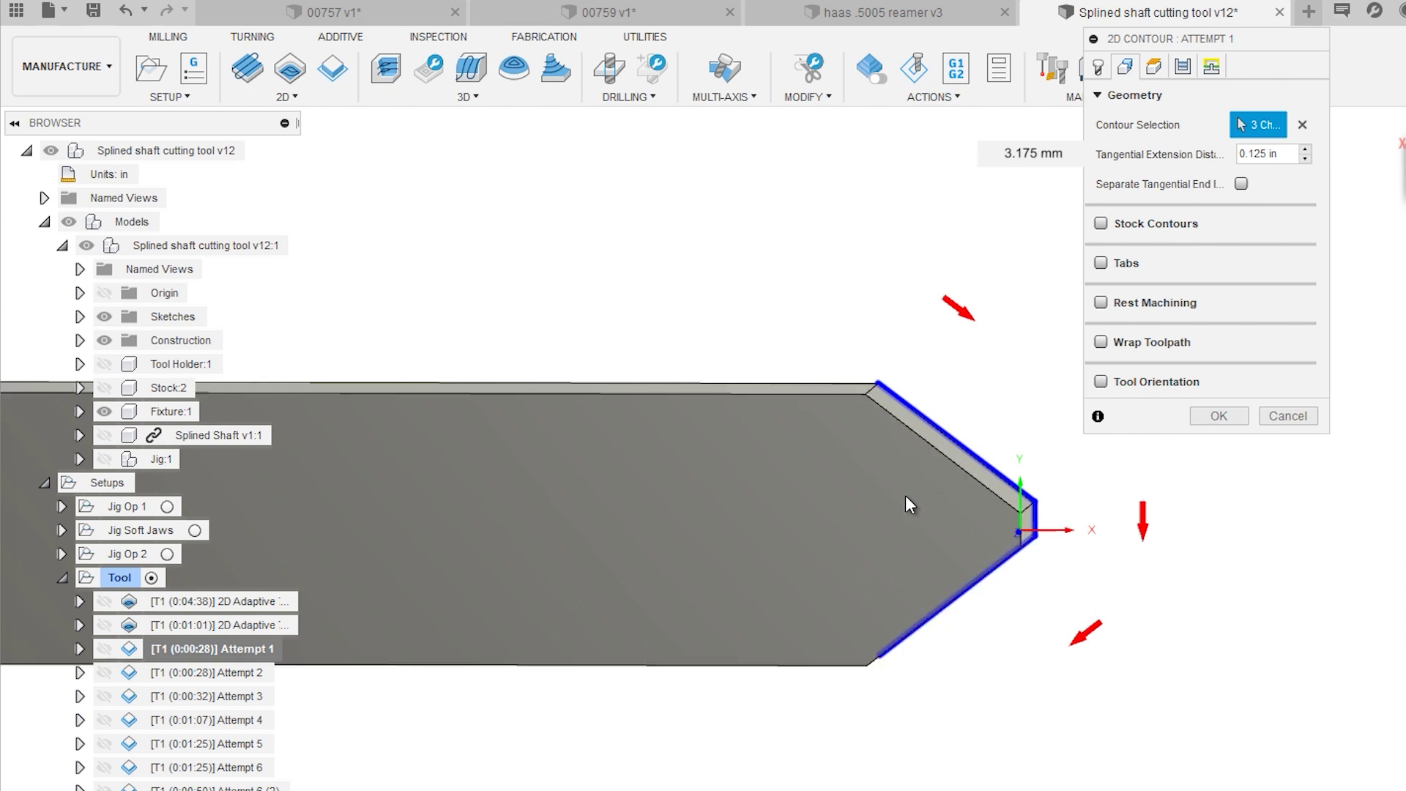
Step: Examine the chained edges at the tool tip and the tangential extension distance in the Attempt 1 contour geometry
left_click_drag(905, 495, 906, 429)
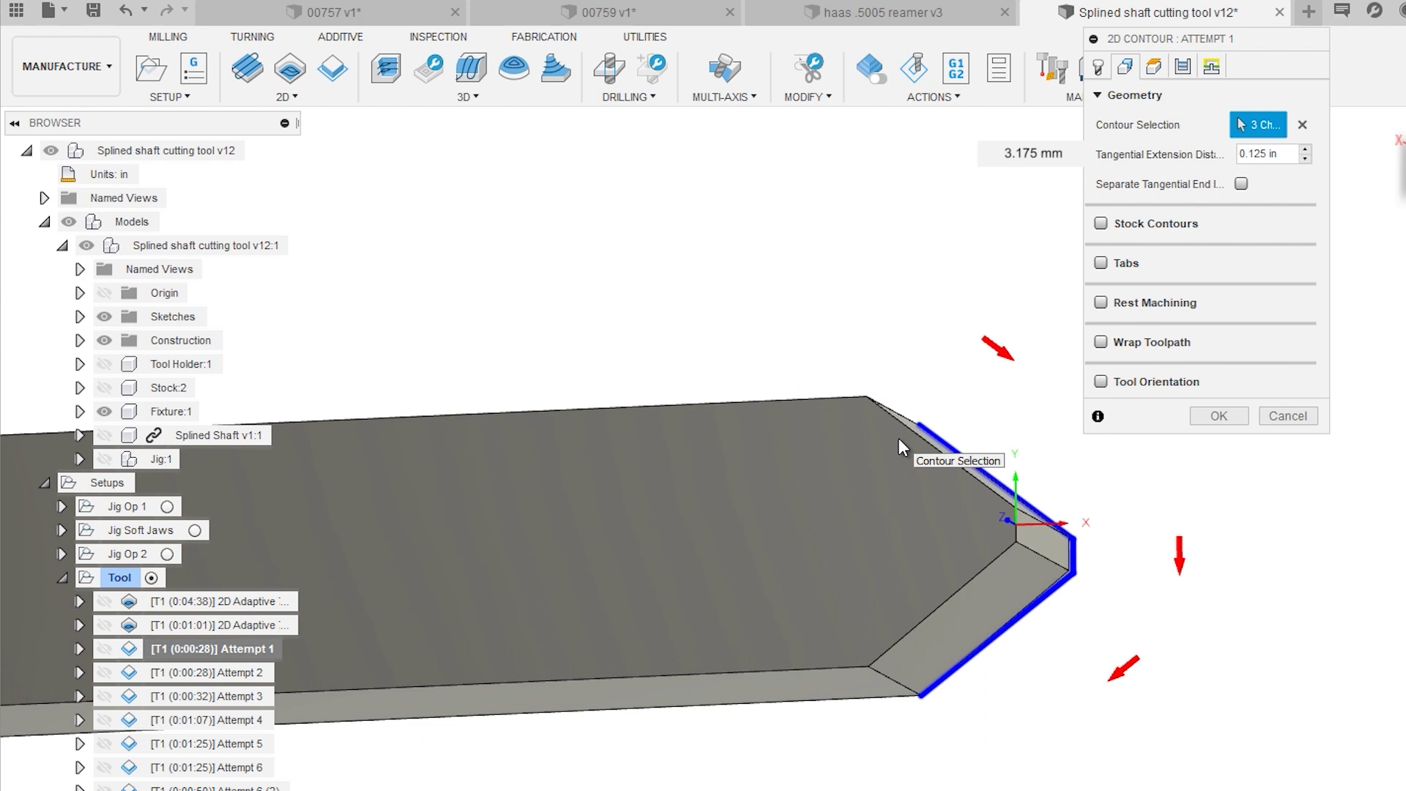
key("alt")
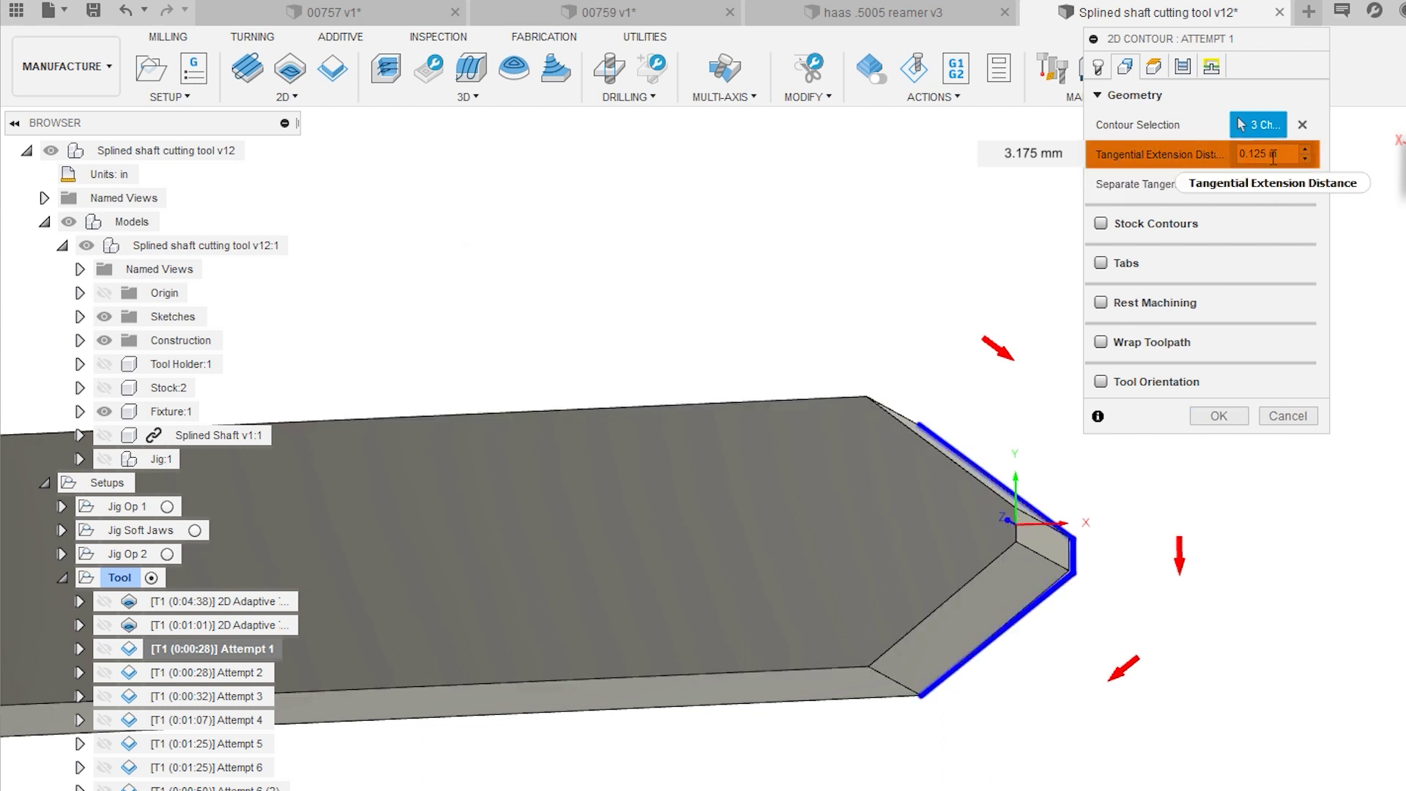
left_click_drag(1059, 382, 1051, 409)
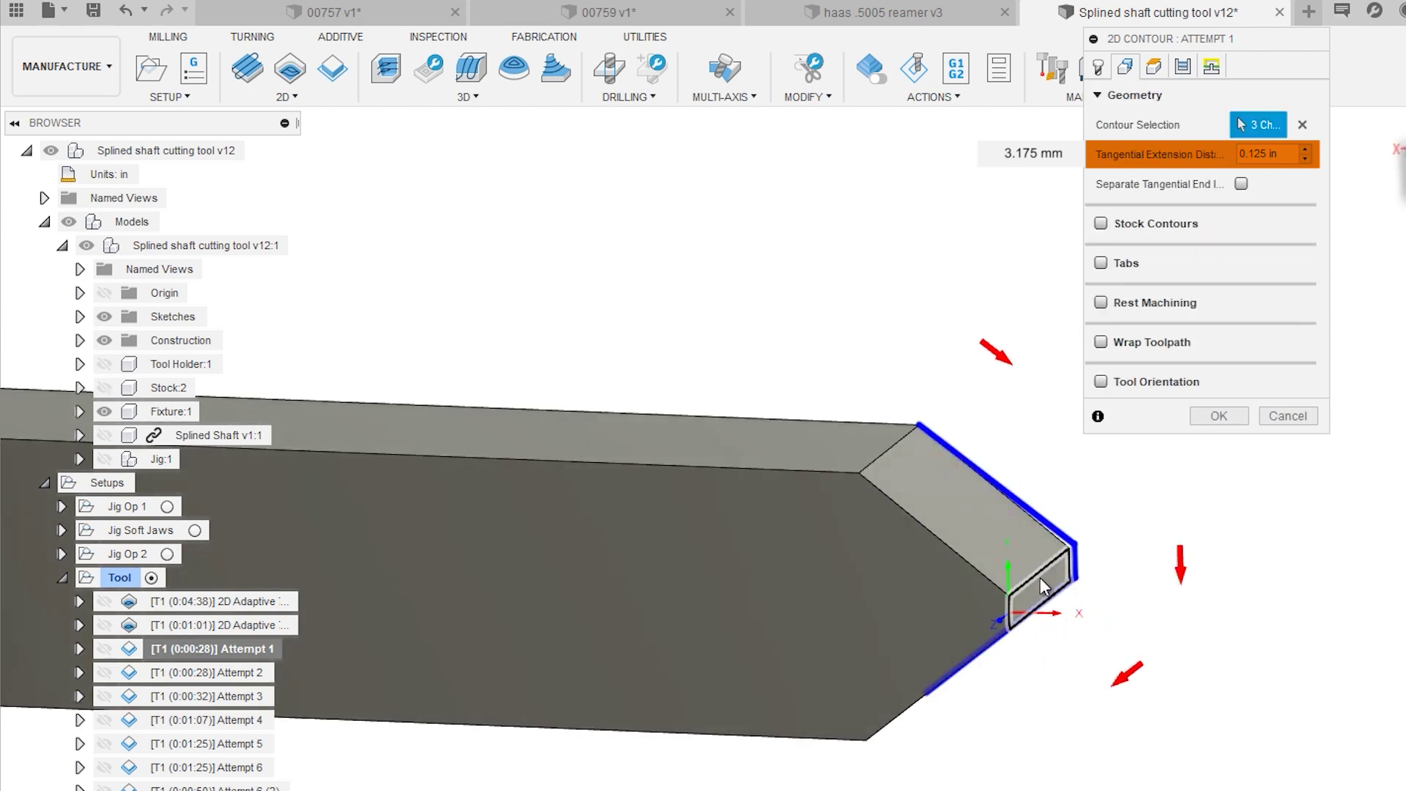
left_click_drag(1043, 586, 1063, 509)
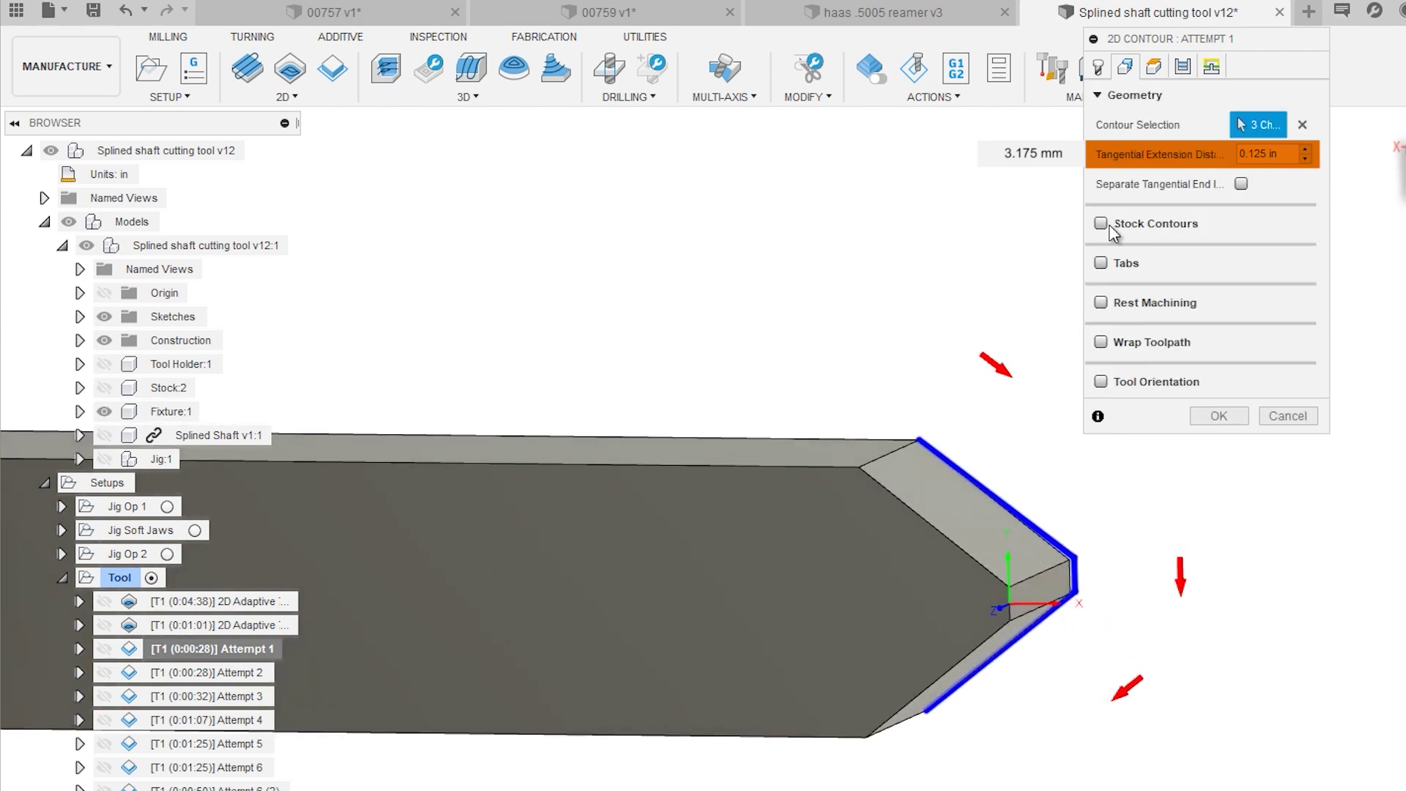
Step: Review the height settings of Attempt 1, checking the bottom height reference and offset against the side of the tool
left_click(1151, 68)
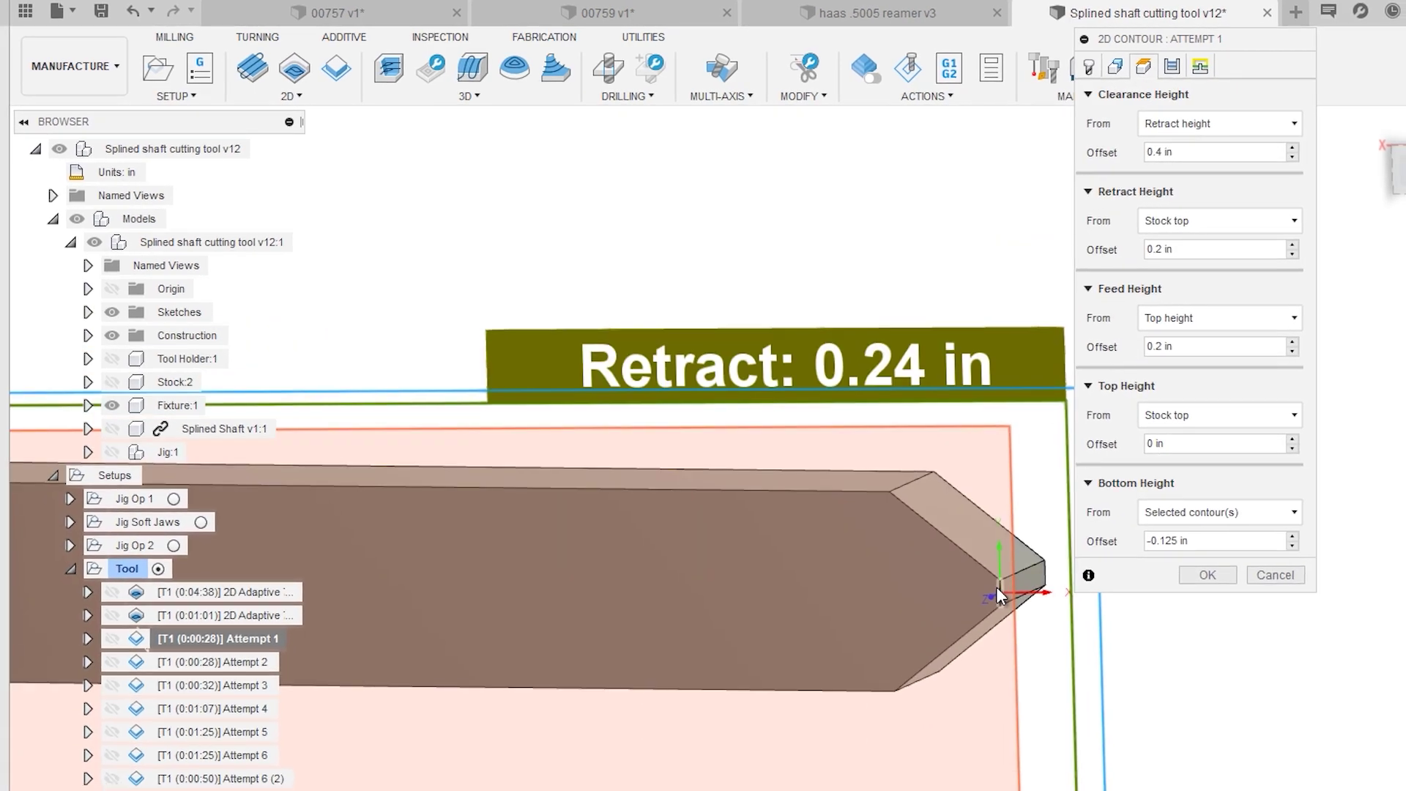
left_click_drag(995, 586, 907, 498)
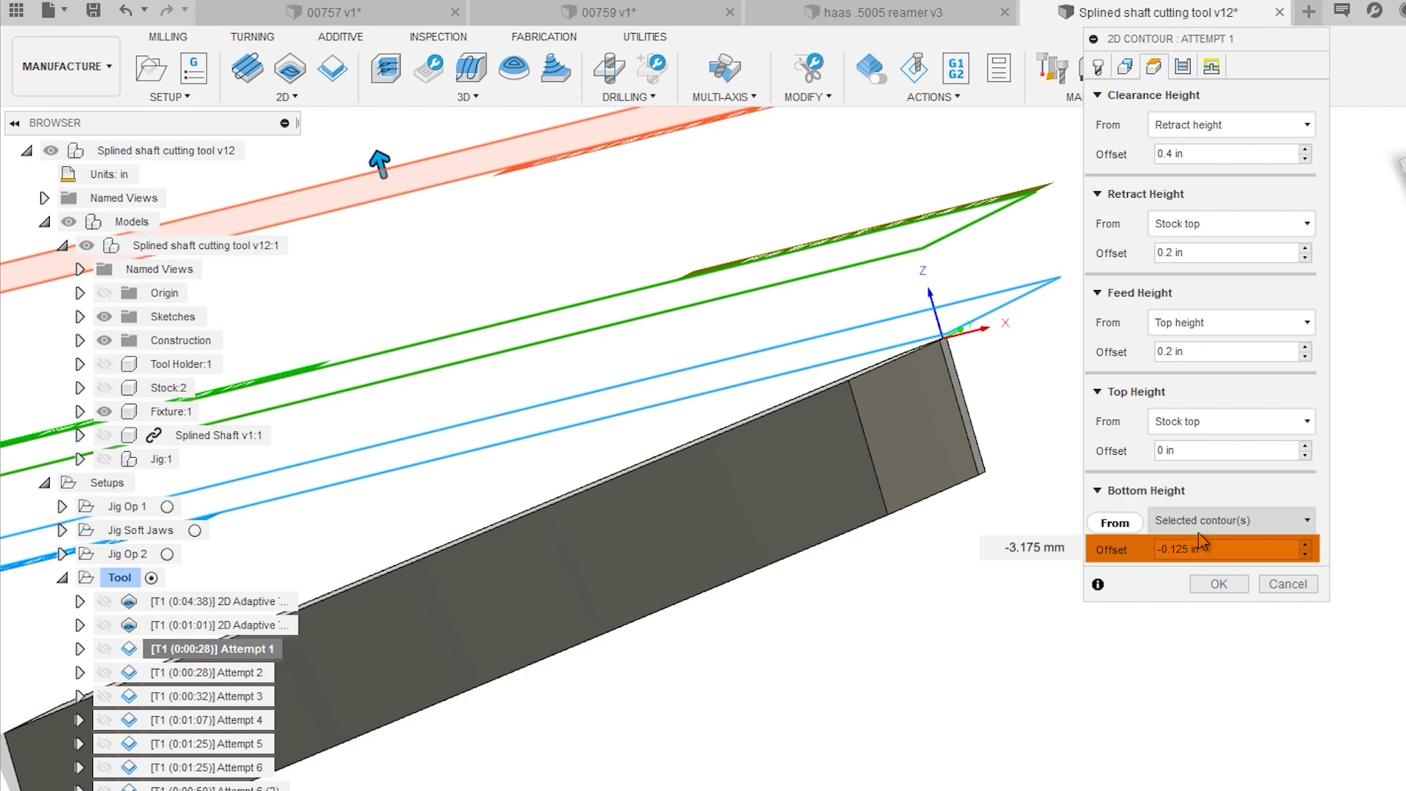
mouse_move(1200, 541)
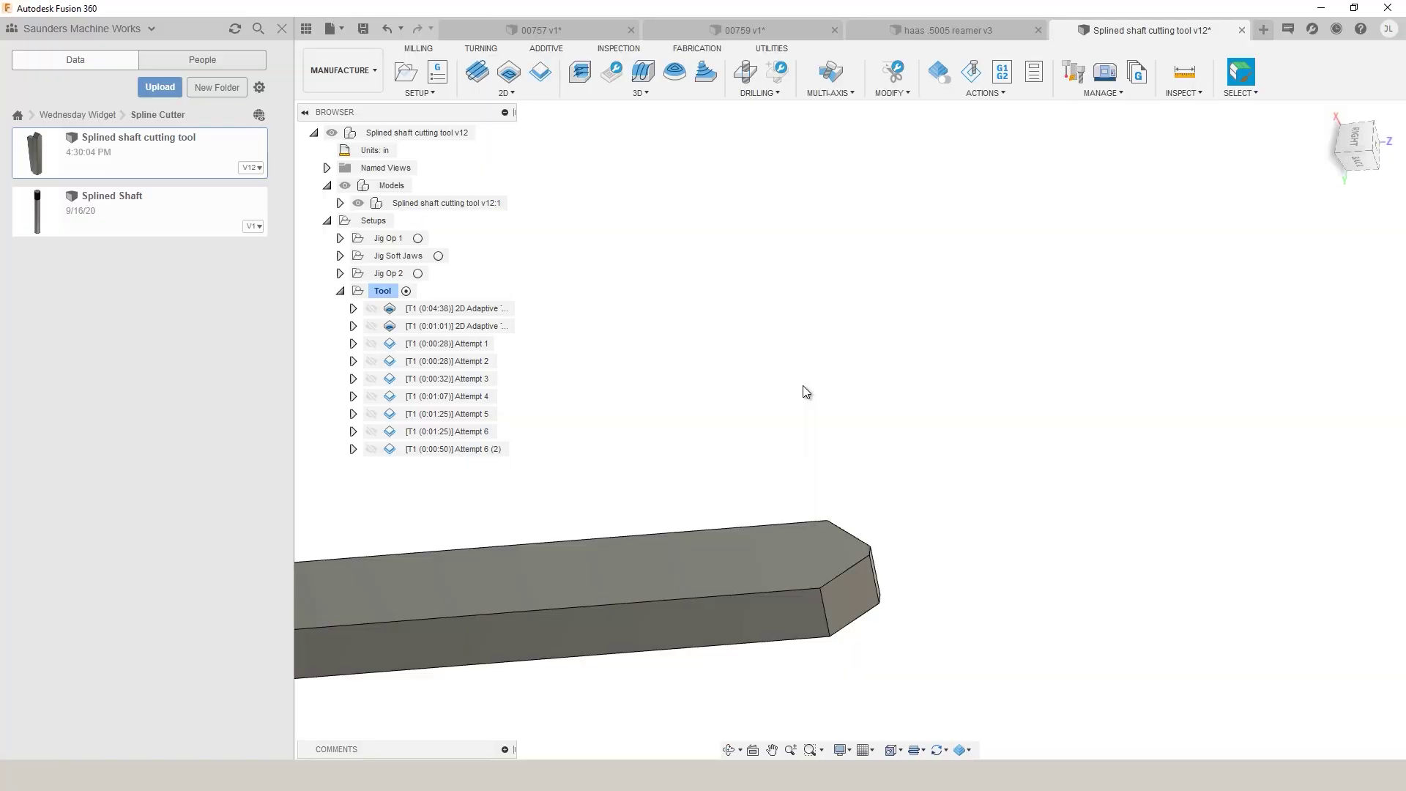
Step: Open the second 2D Adaptive operation, review its pocket and stock contour selections, accept it and examine the toolpath around the tip
left_click(423, 324)
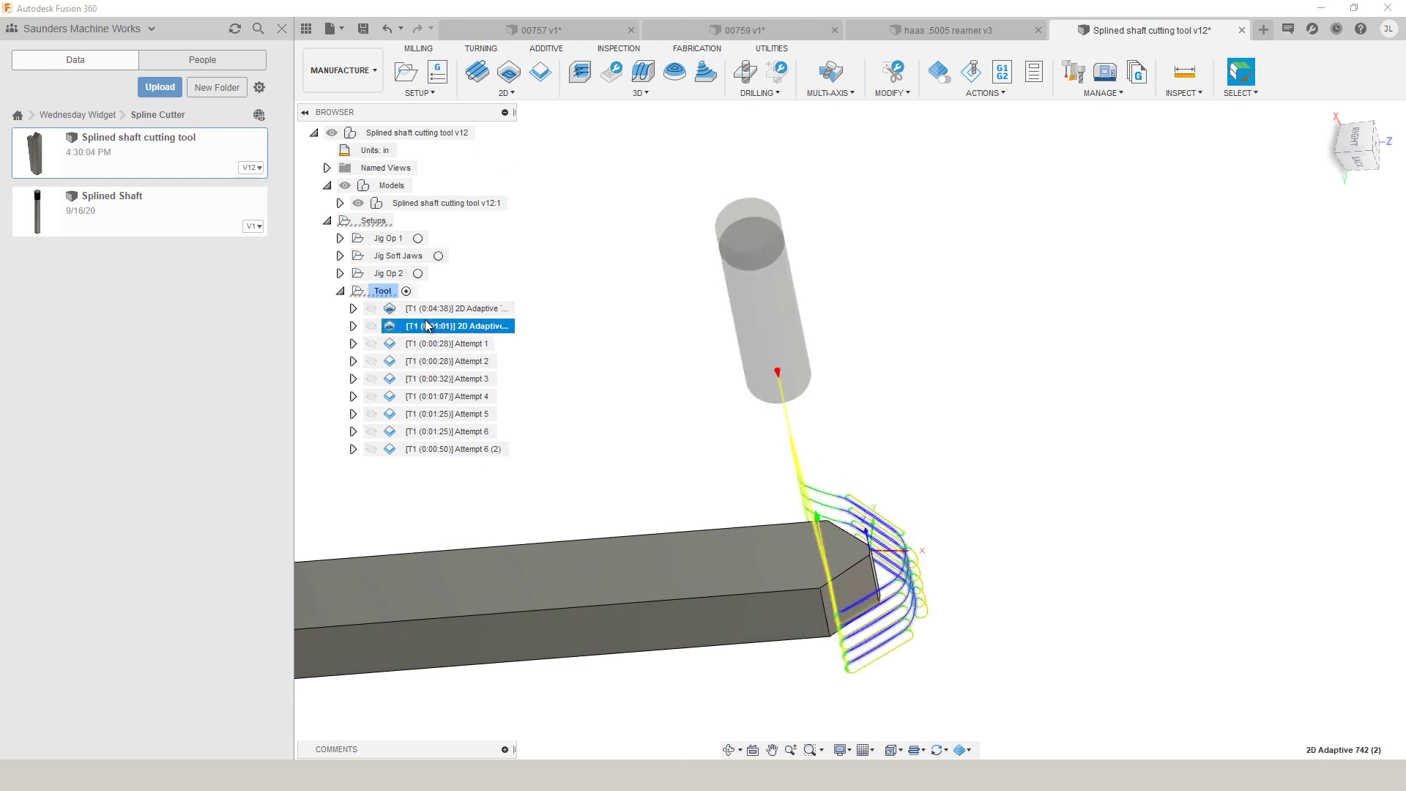
right_click(425, 322)
left_click(442, 8)
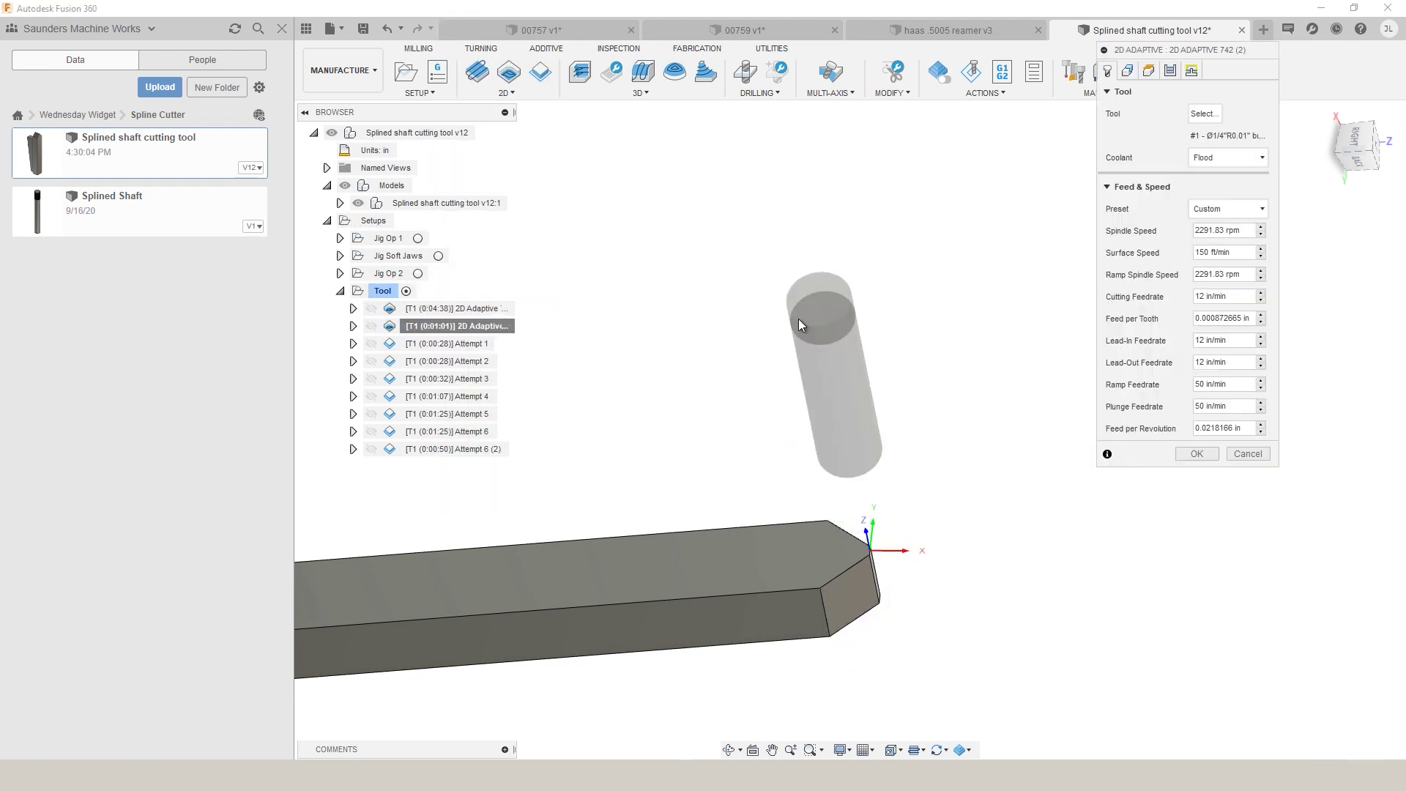
left_click(1128, 70)
scroll(881, 563, "up", 5)
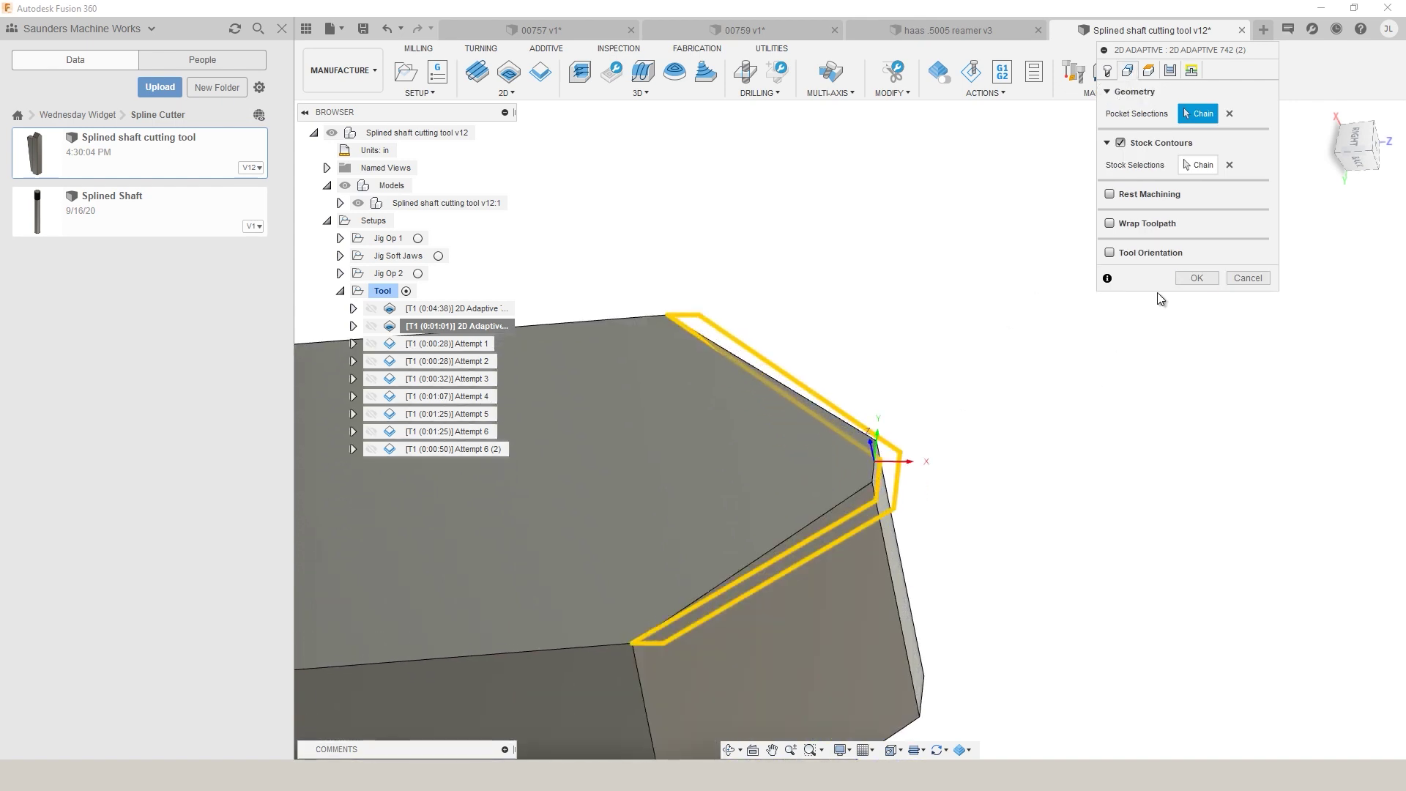
left_click(1186, 280)
scroll(1149, 328, "down", 5)
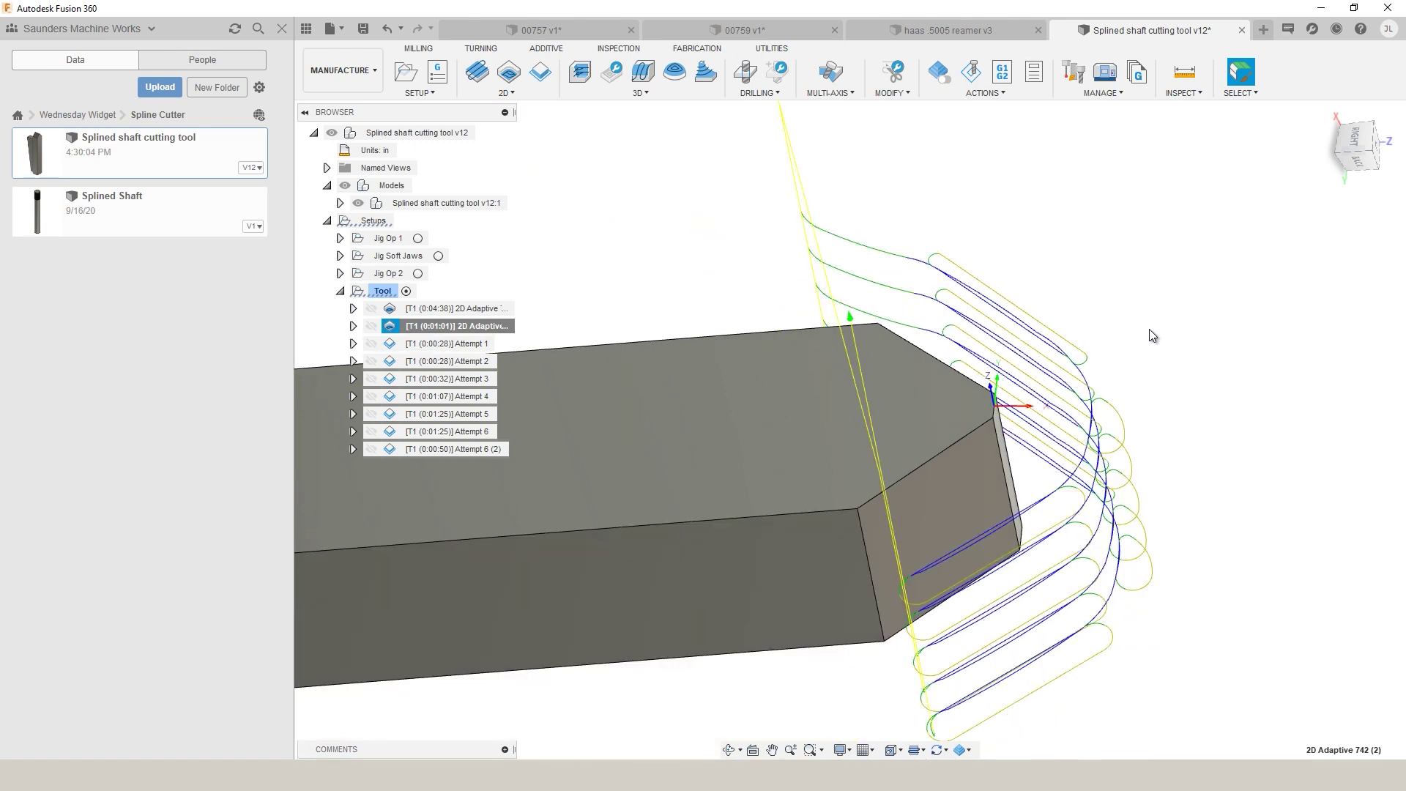
left_click_drag(1147, 349, 1106, 336)
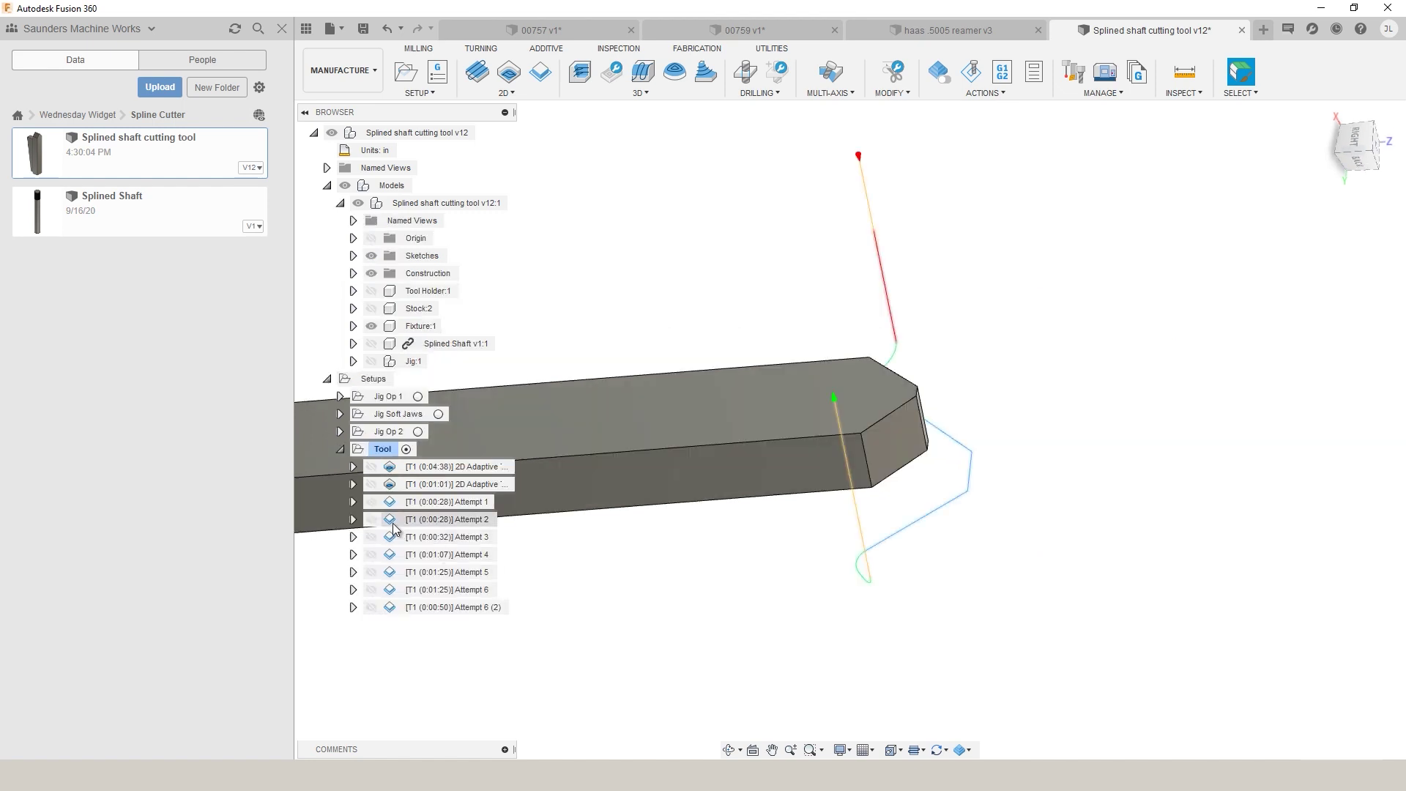
Step: Open Attempt 2, review the outer corner mode choices in its passes settings and accept with Keep sharp corner
left_click(395, 521)
double_click(393, 521)
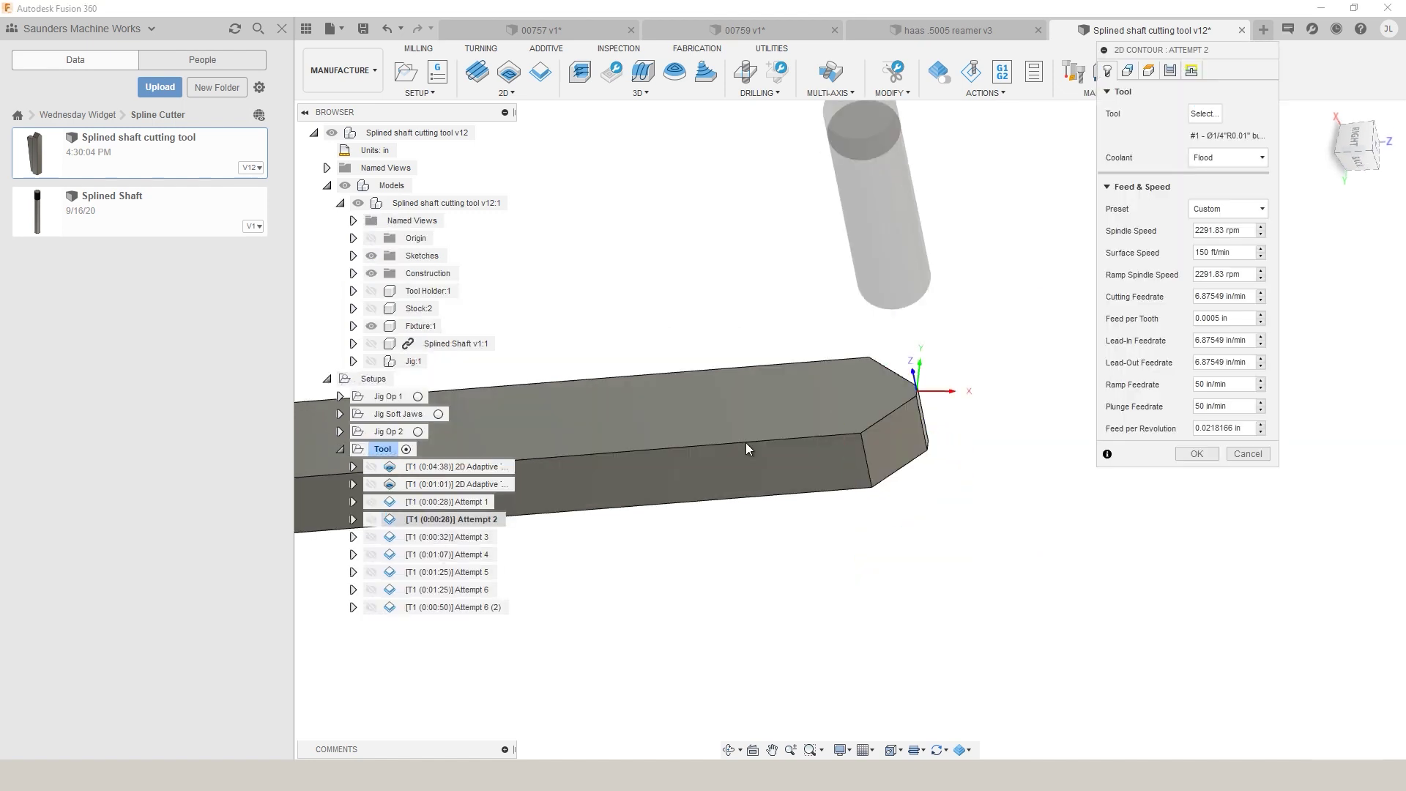
left_click(1170, 71)
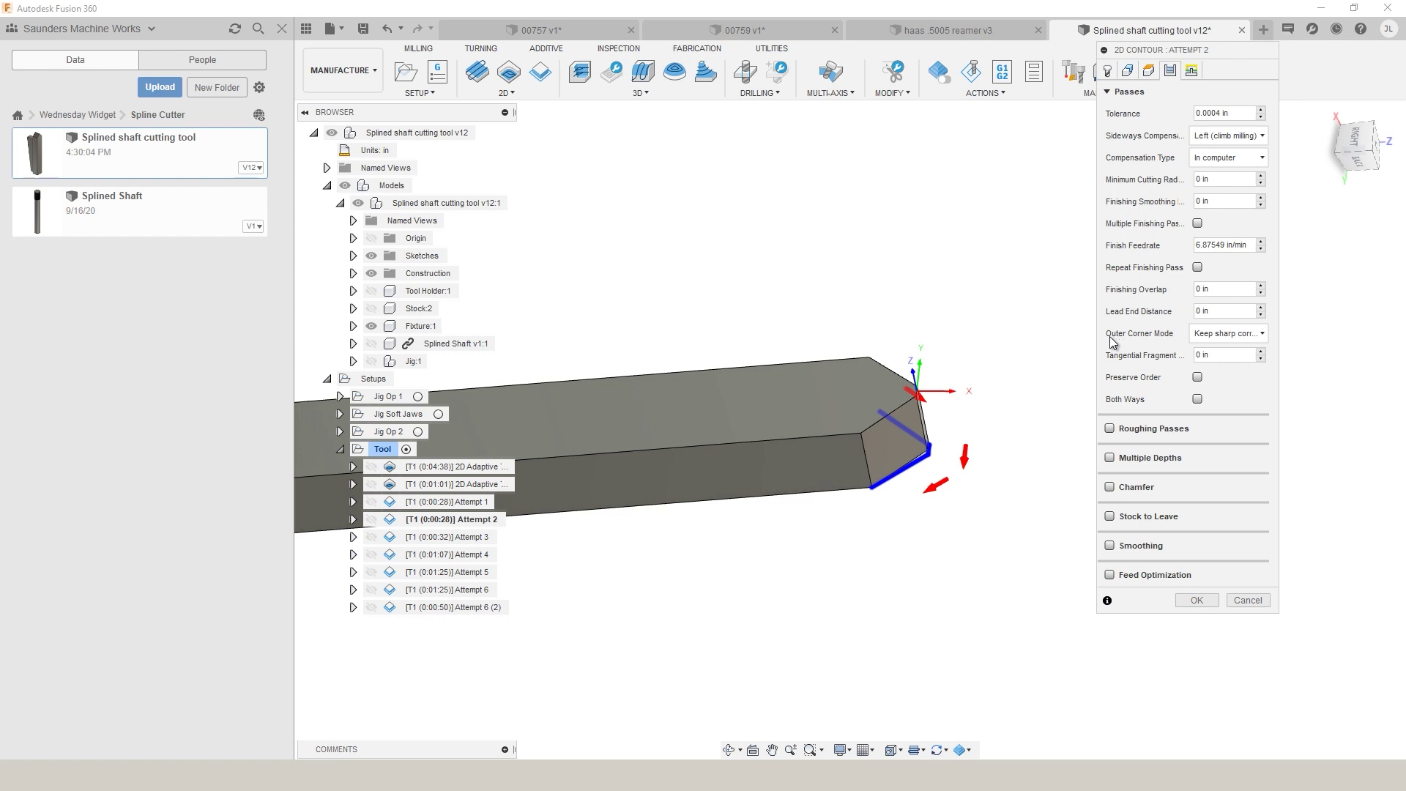
left_click(1216, 335)
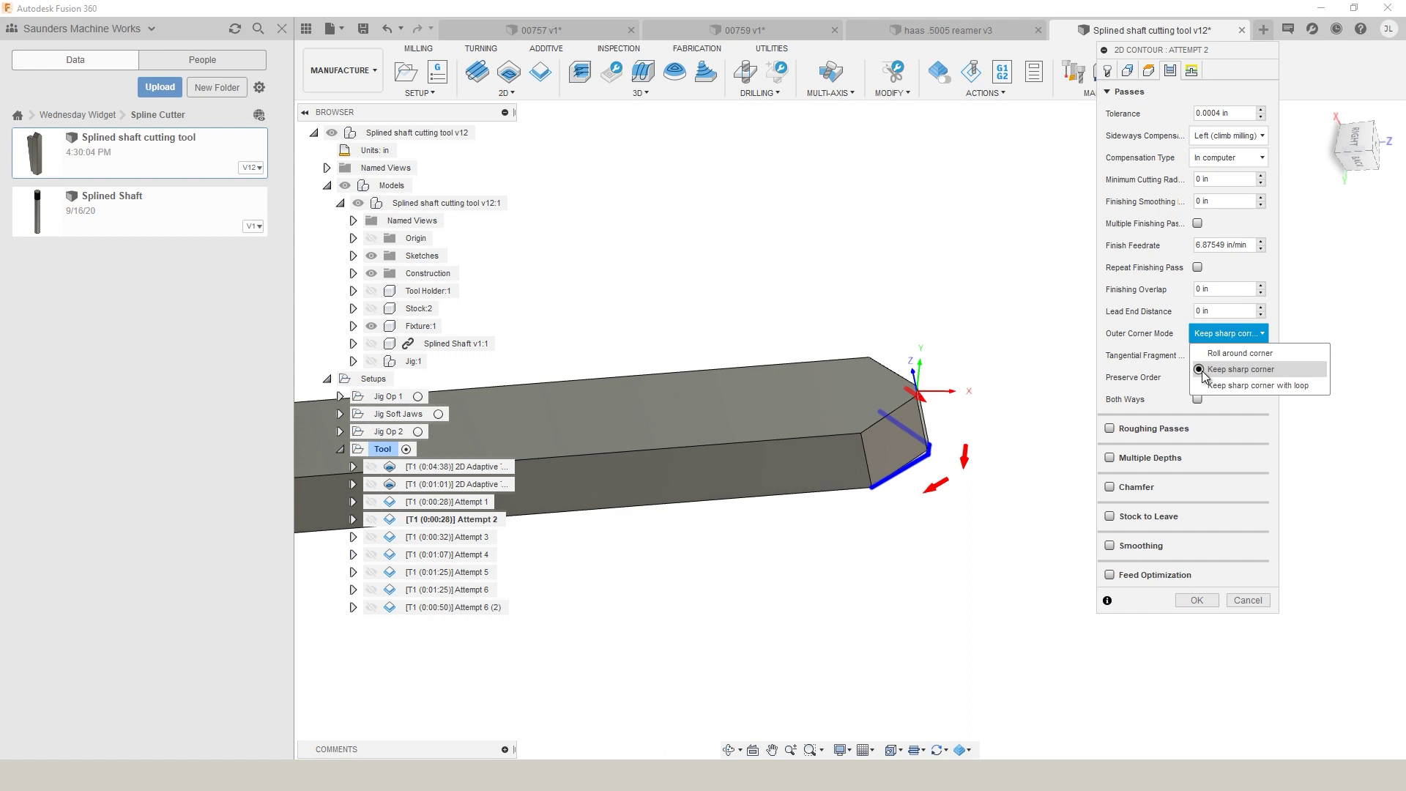
left_click(1196, 599)
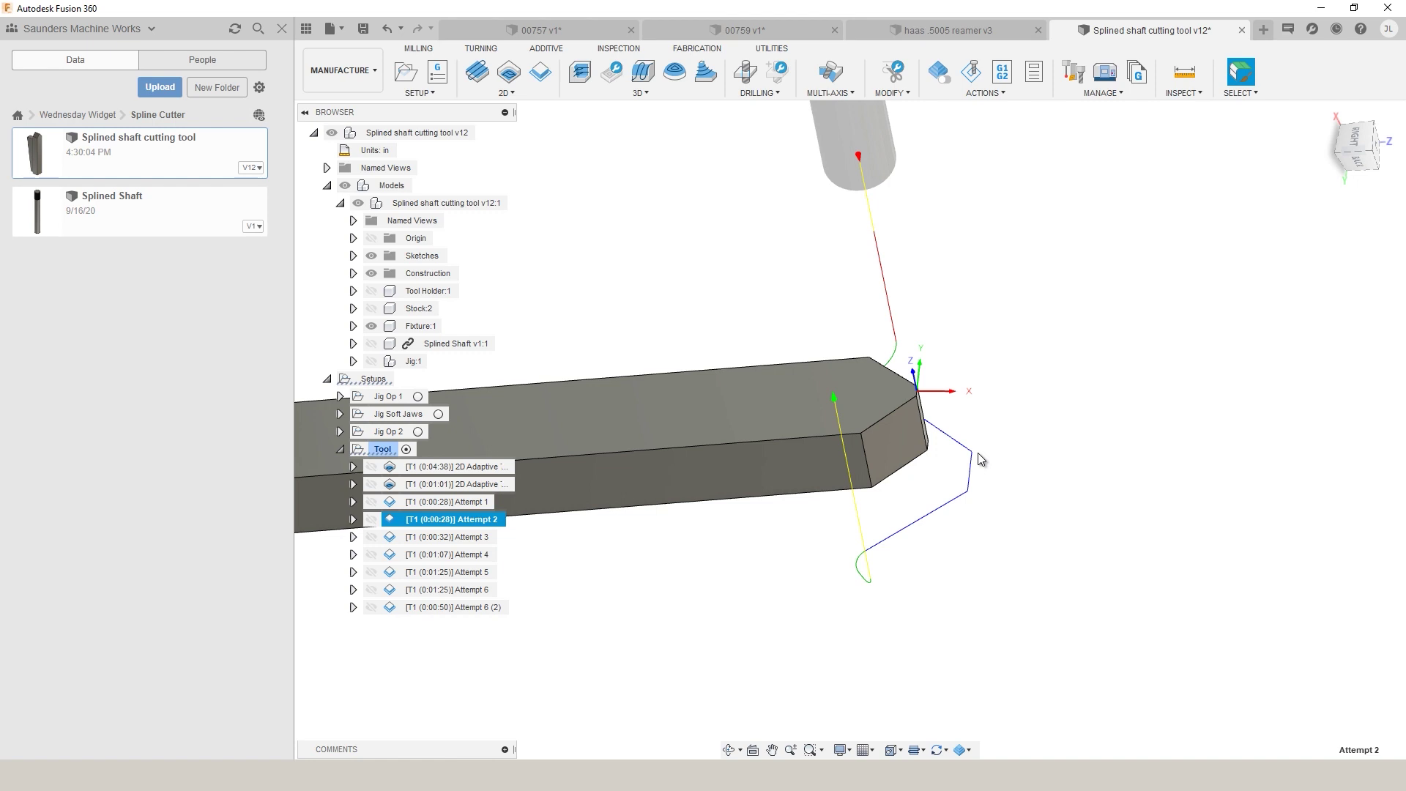
Step: Compare the corner paths of the Attempt 1 and Attempt 2 toolpaths at the tool tip
left_click(414, 504)
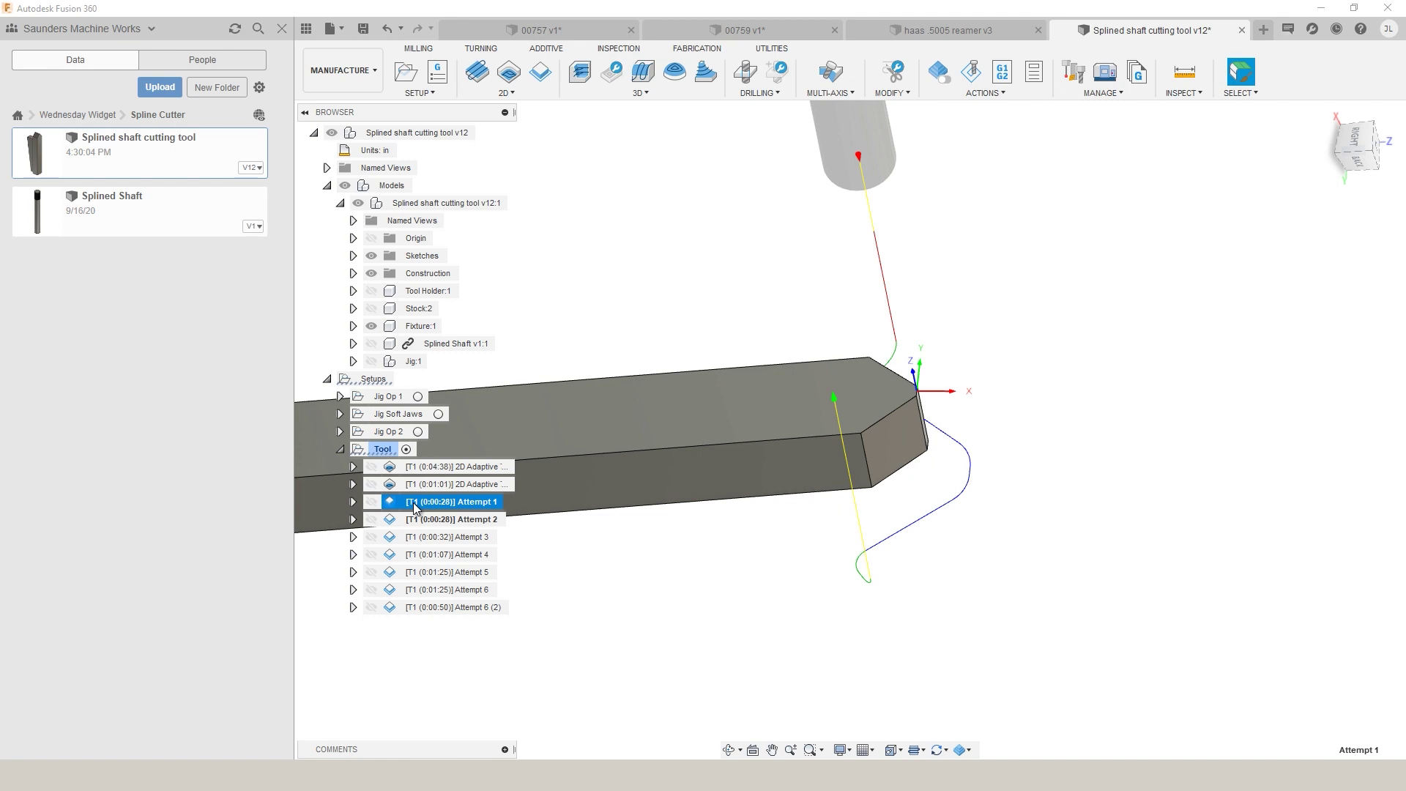
left_click(418, 520)
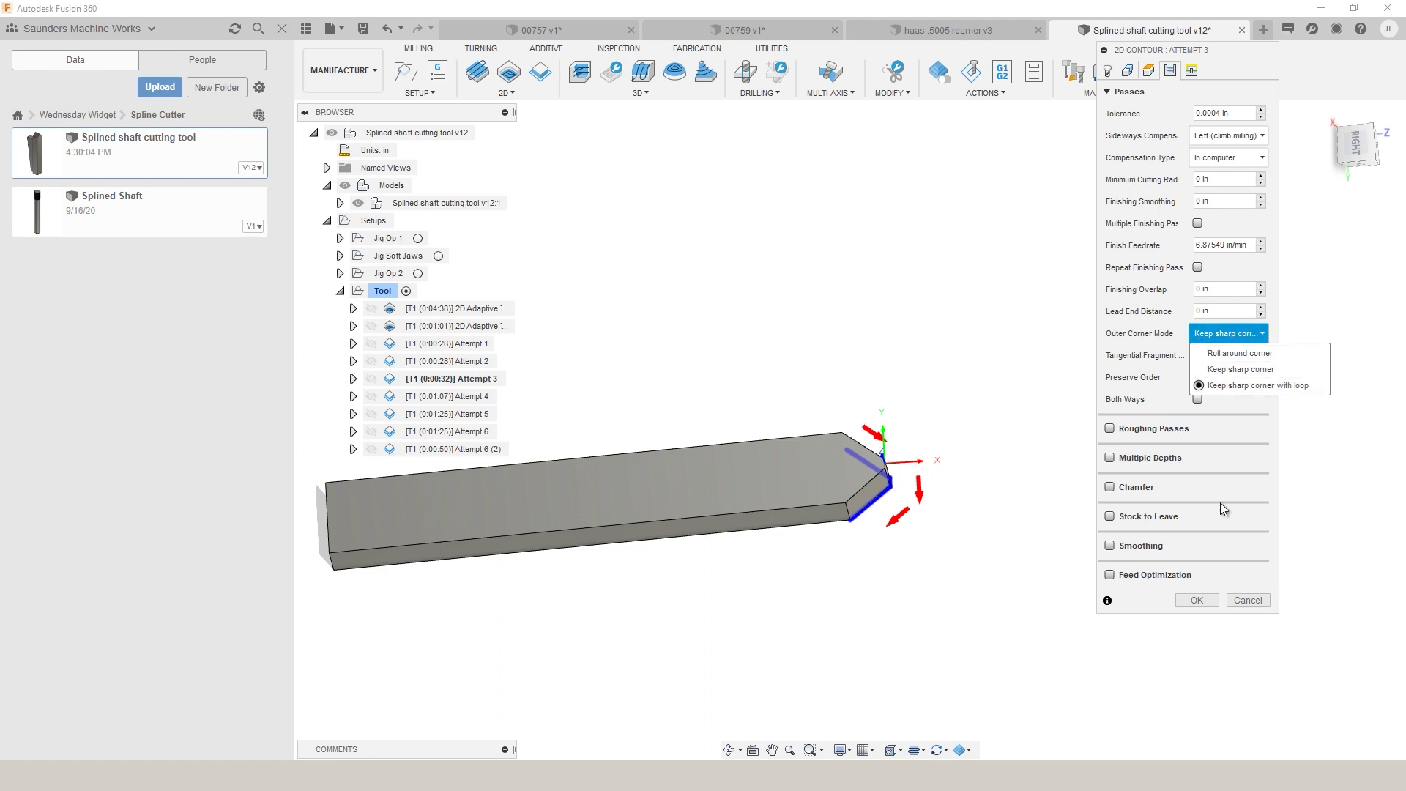
Step: Accept Attempt 3 with Keep sharp corner with loop as outer corner mode and examine the looping toolpath at the tip
left_click(1212, 601)
scroll(1122, 501, "up", 3)
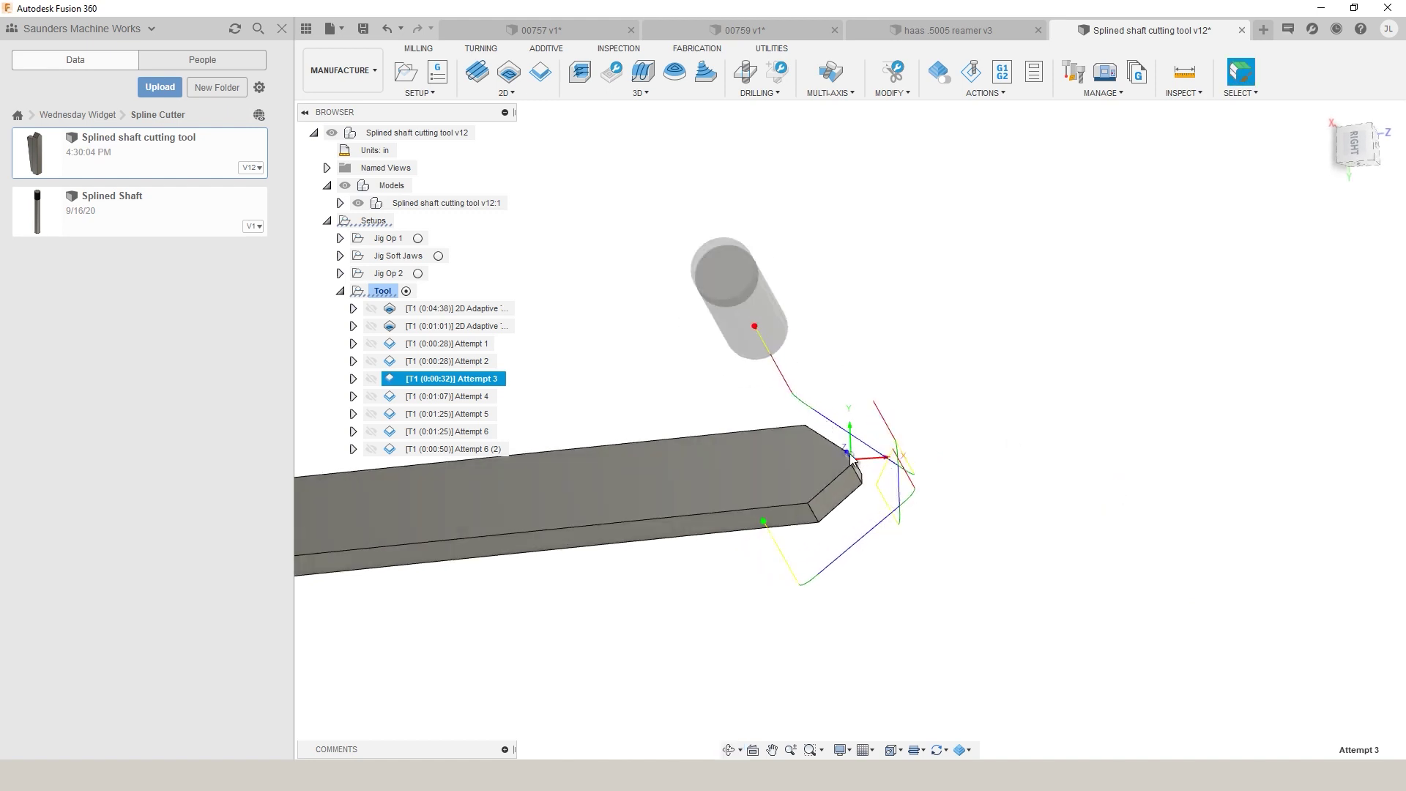
left_click_drag(808, 405, 913, 480)
left_click_drag(905, 411, 873, 361)
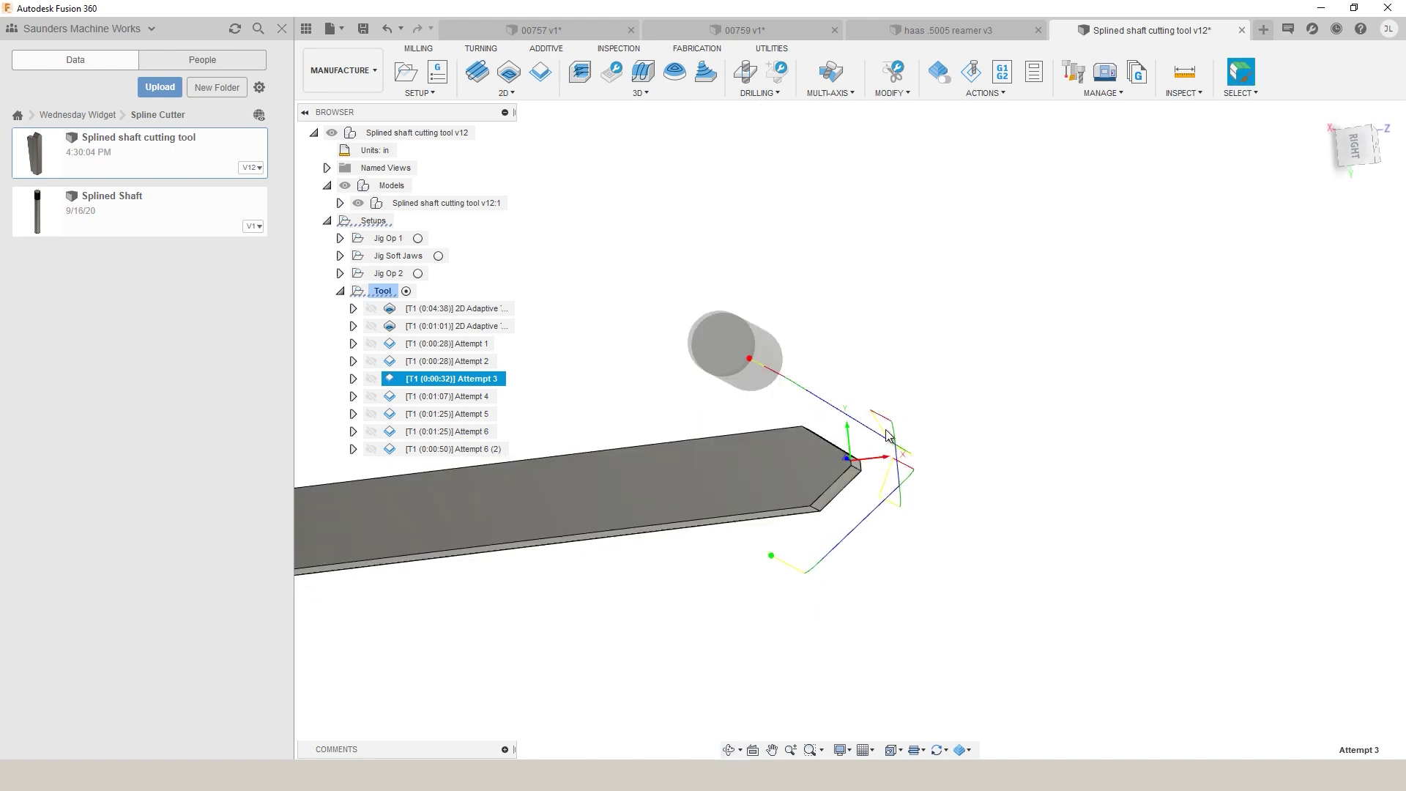
Step: Simulate the Attempt 3 toolpath and play it back to watch the cutter loop around the corners
left_click_drag(887, 414, 900, 386)
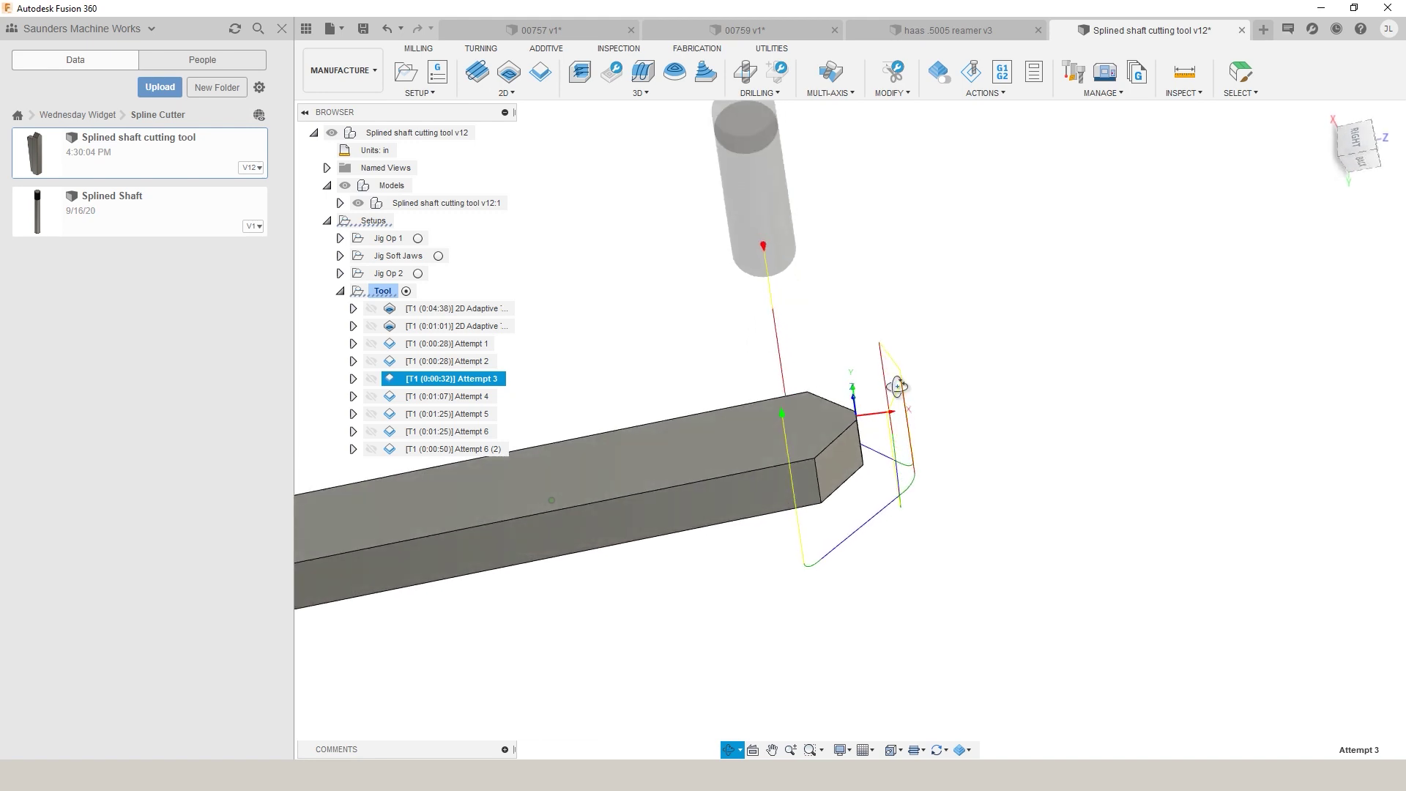
left_click(971, 71)
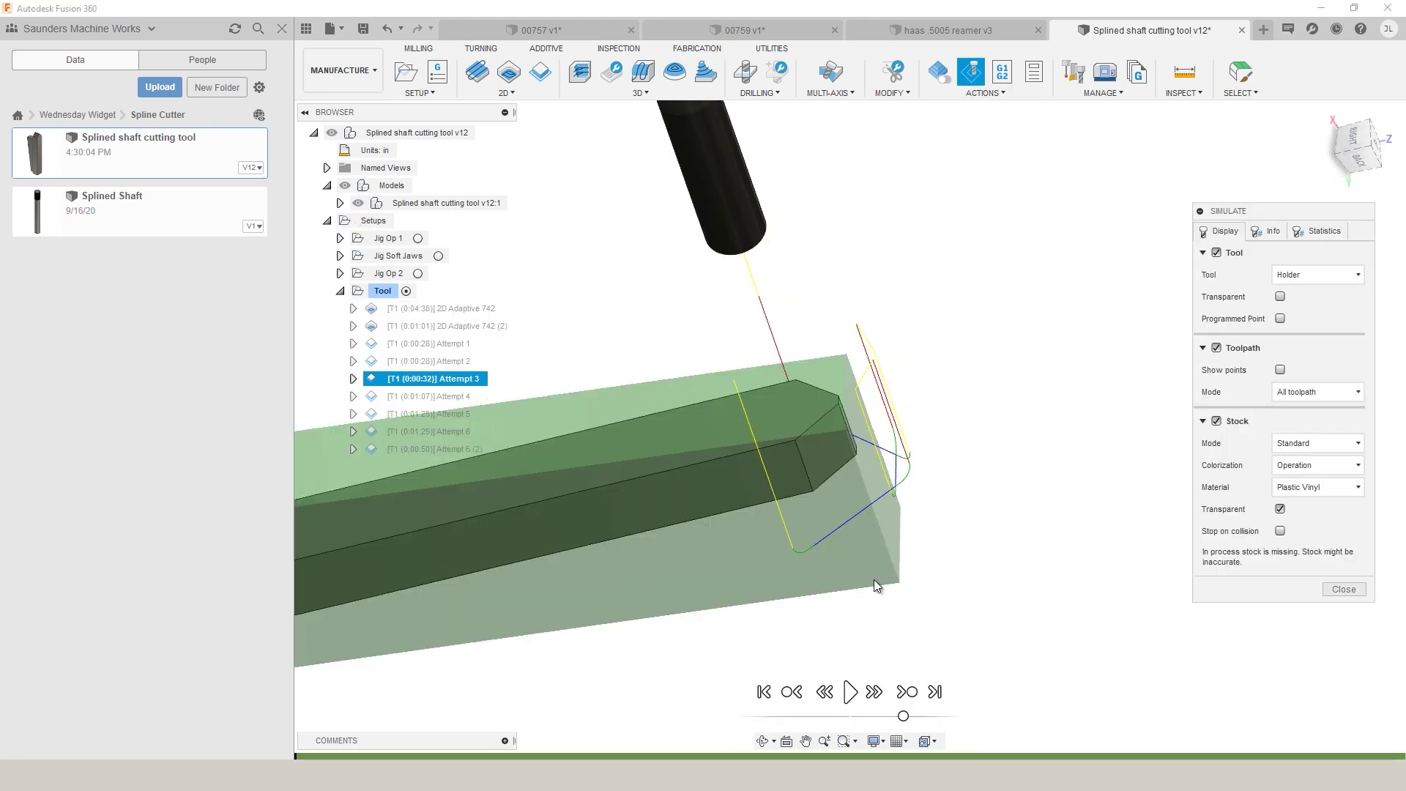
left_click(852, 691)
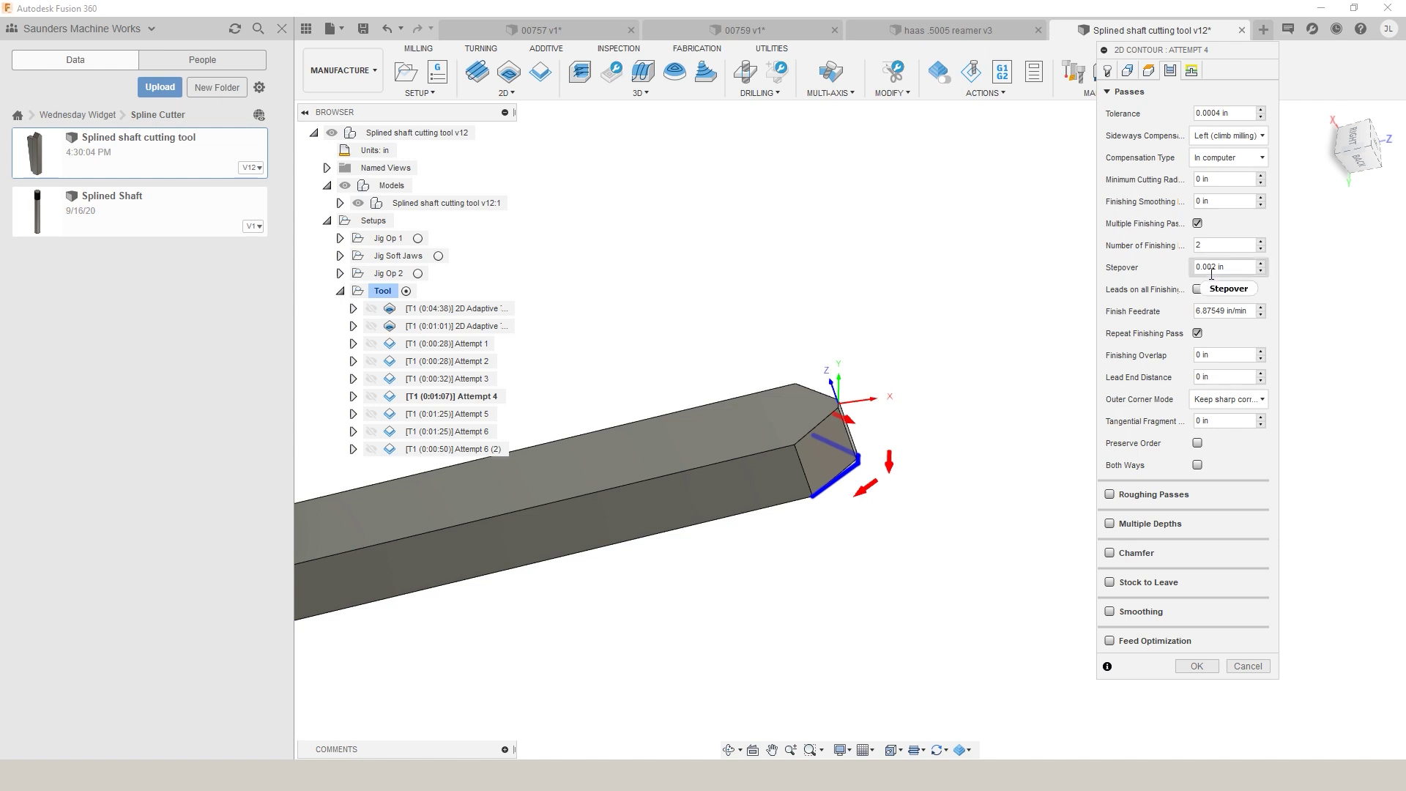
Step: Check the outer corner mode in Attempt 4's passes, accept with Keep sharp corner with loop and inspect the finishing passes up close
left_click(1216, 399)
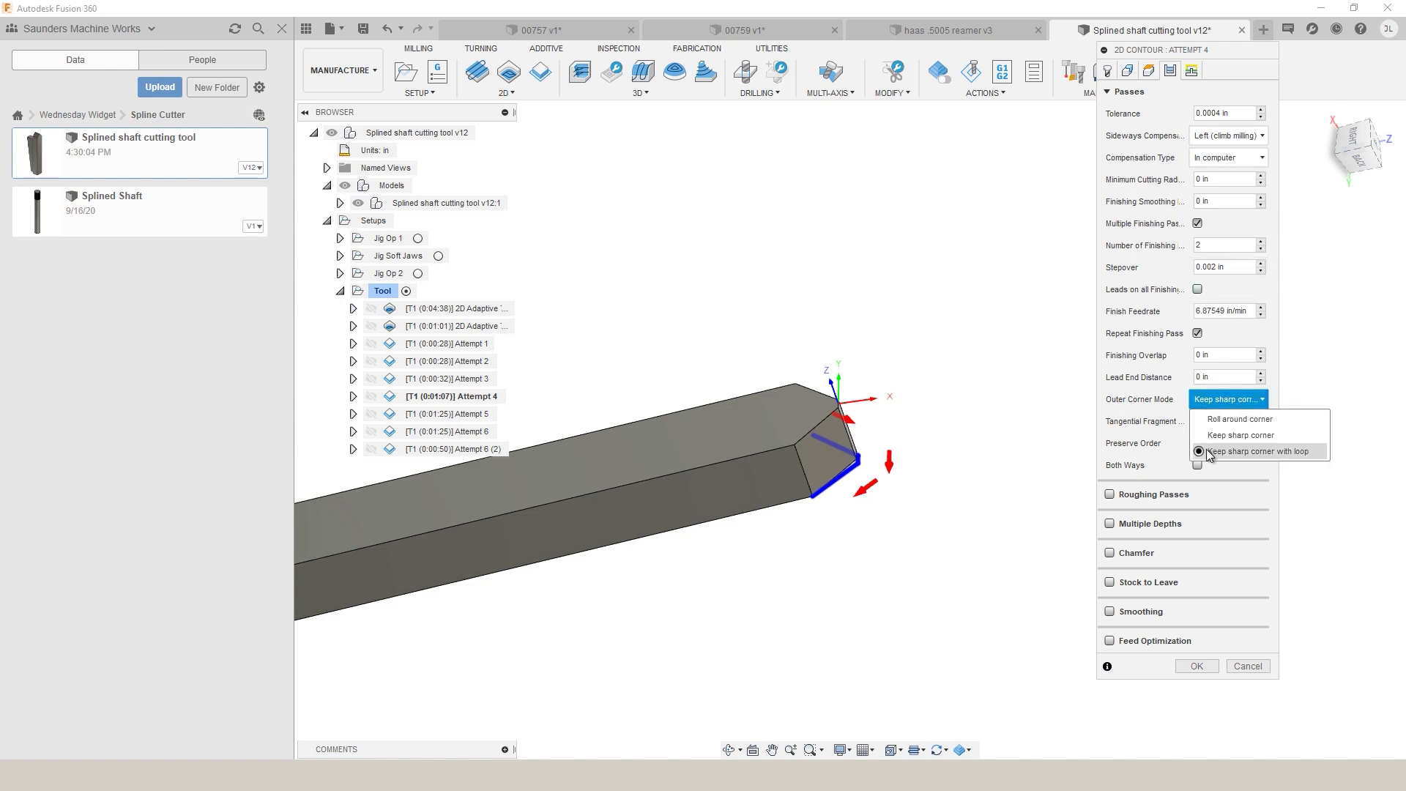
left_click(1198, 666)
scroll(902, 498, "up", 3)
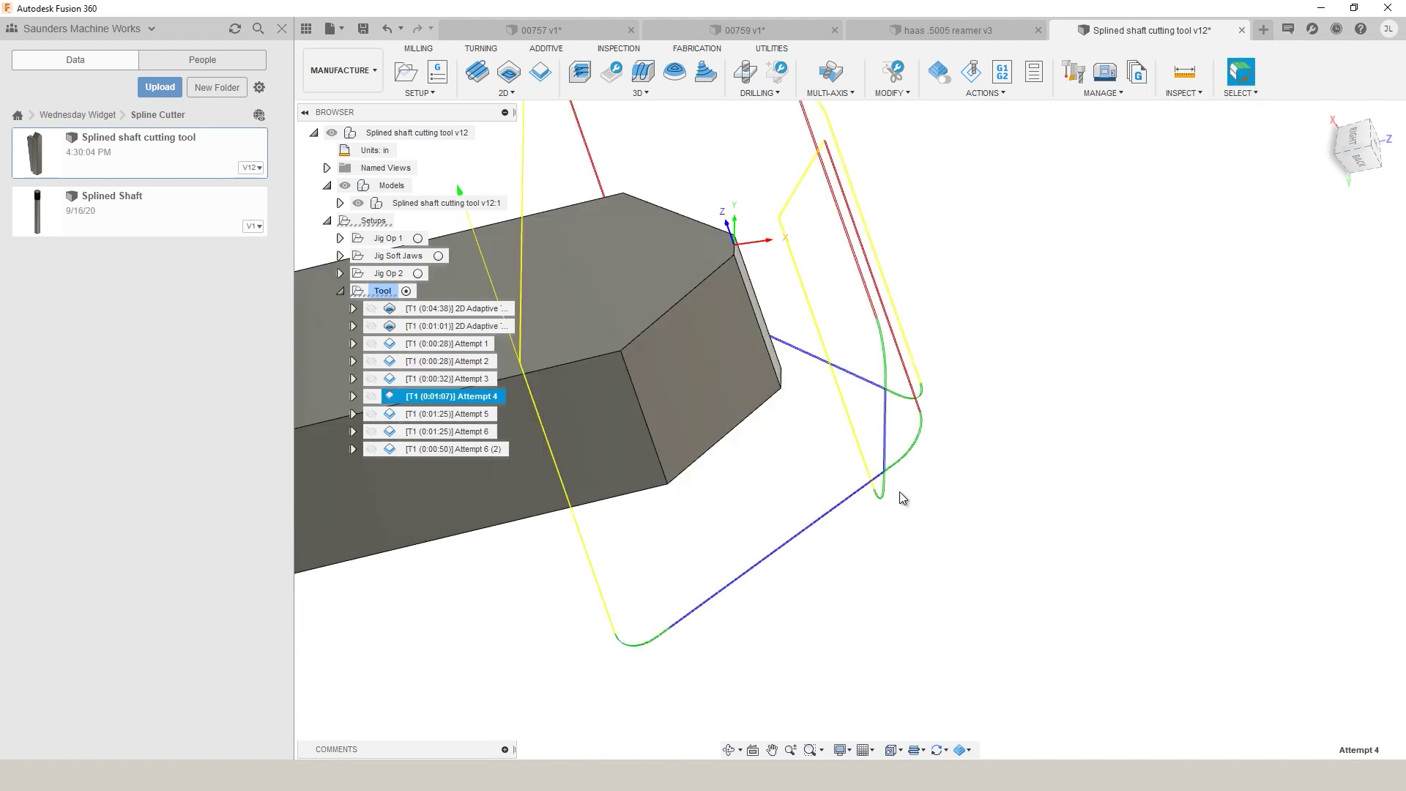
scroll(889, 480, "up", 5)
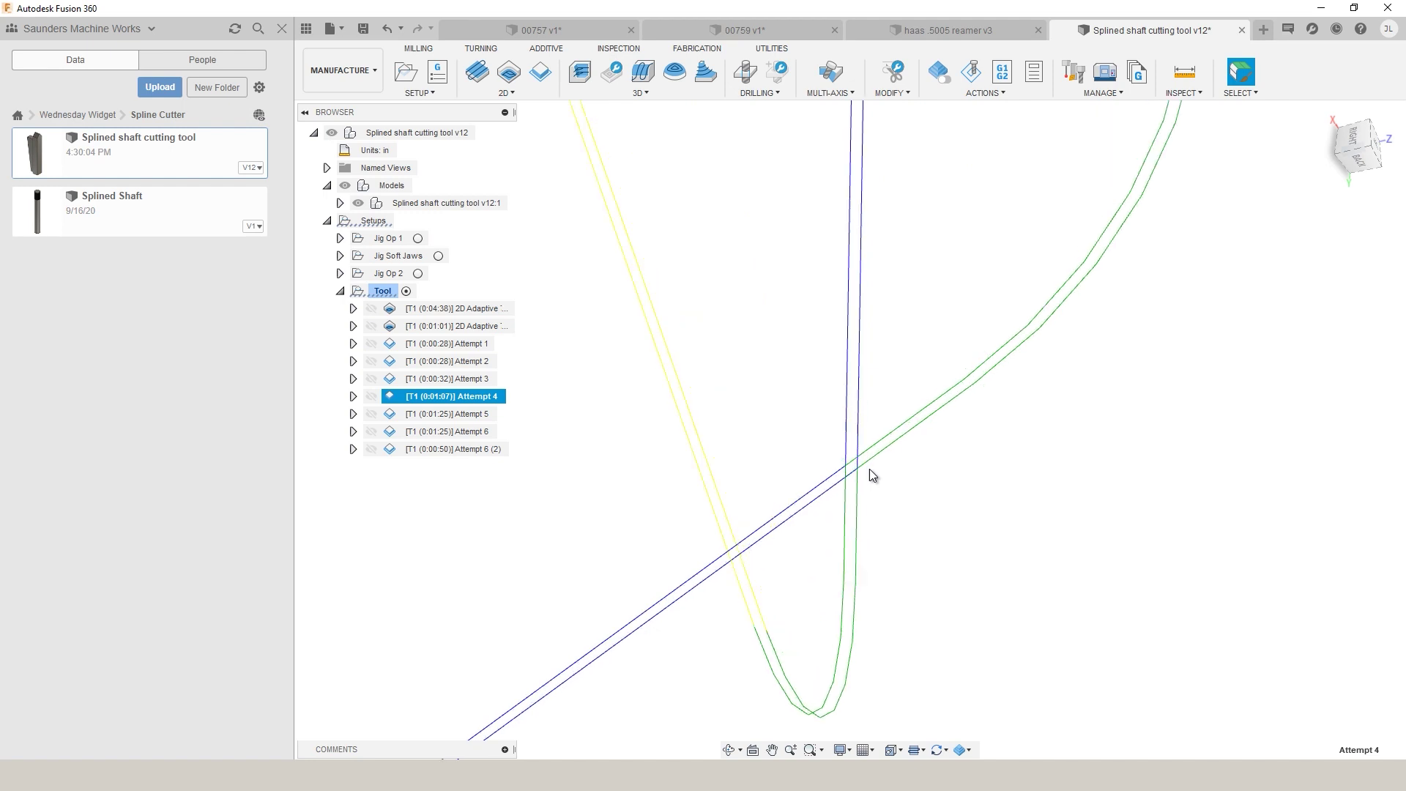
scroll(870, 474, "up", 2)
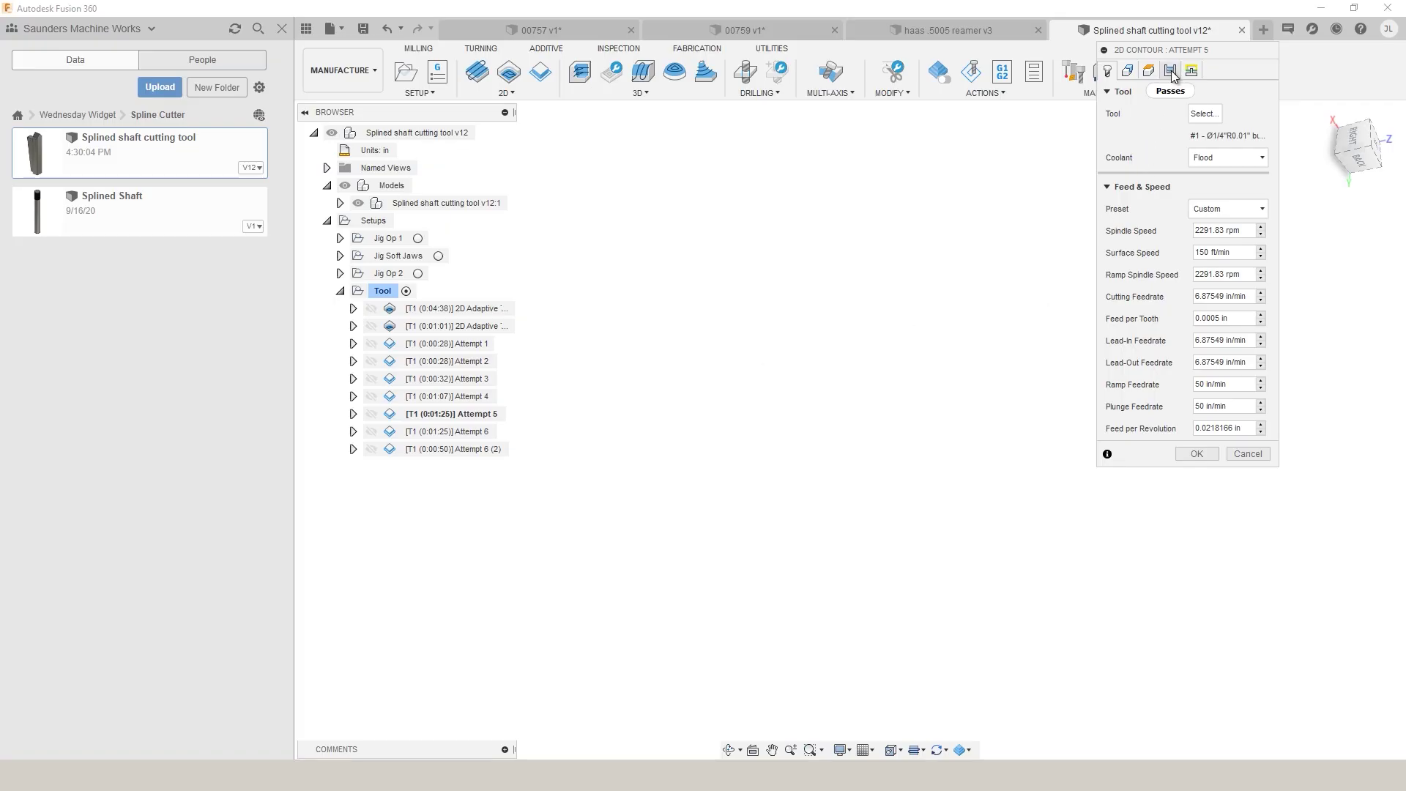
Step: Review the number of finishing passes and the stepover in the passes settings of Attempt 5
left_click(1169, 70)
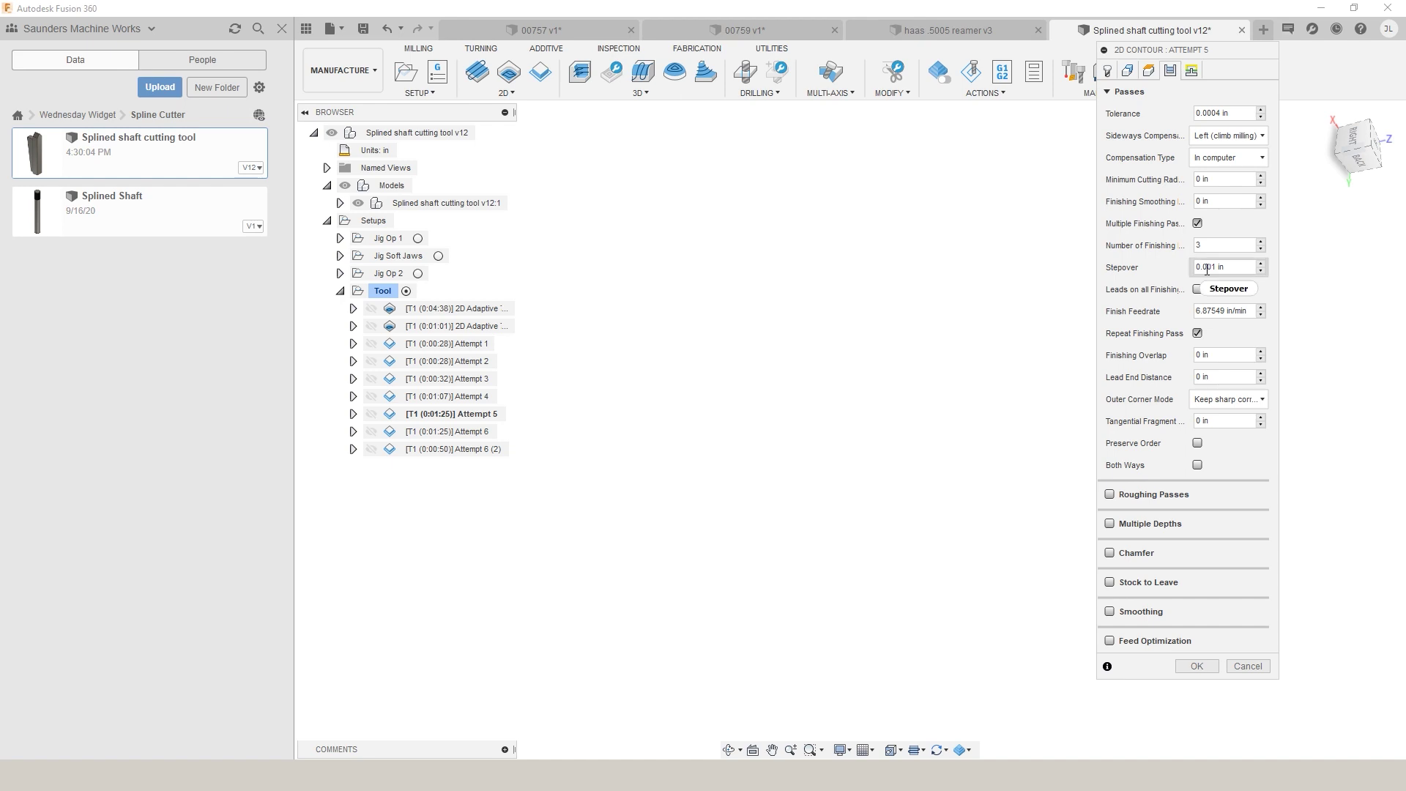
mouse_move(1212, 267)
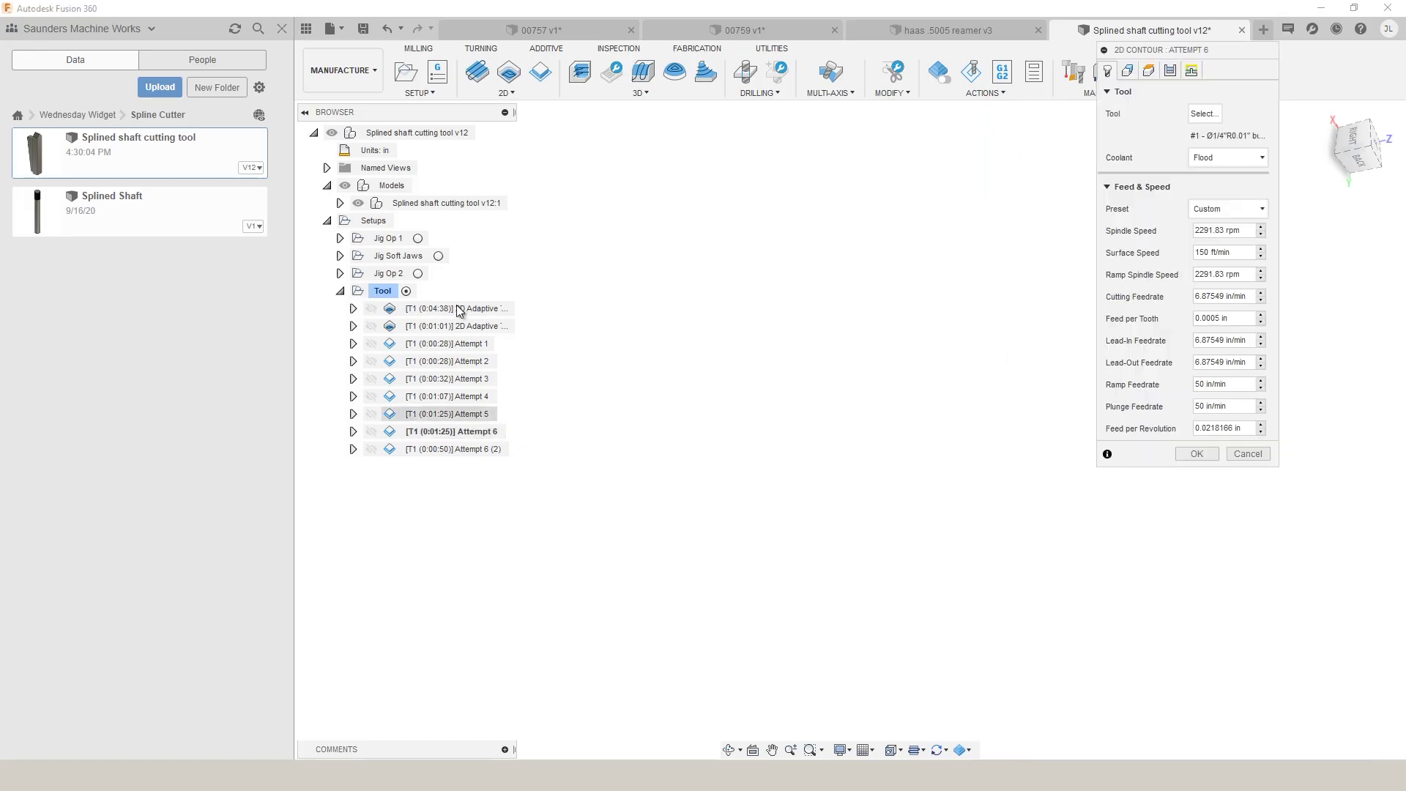
Step: Review the multiple and repeat finishing pass settings of Attempt 6, accept the operation and examine its toolpath at the corner
left_click(1169, 71)
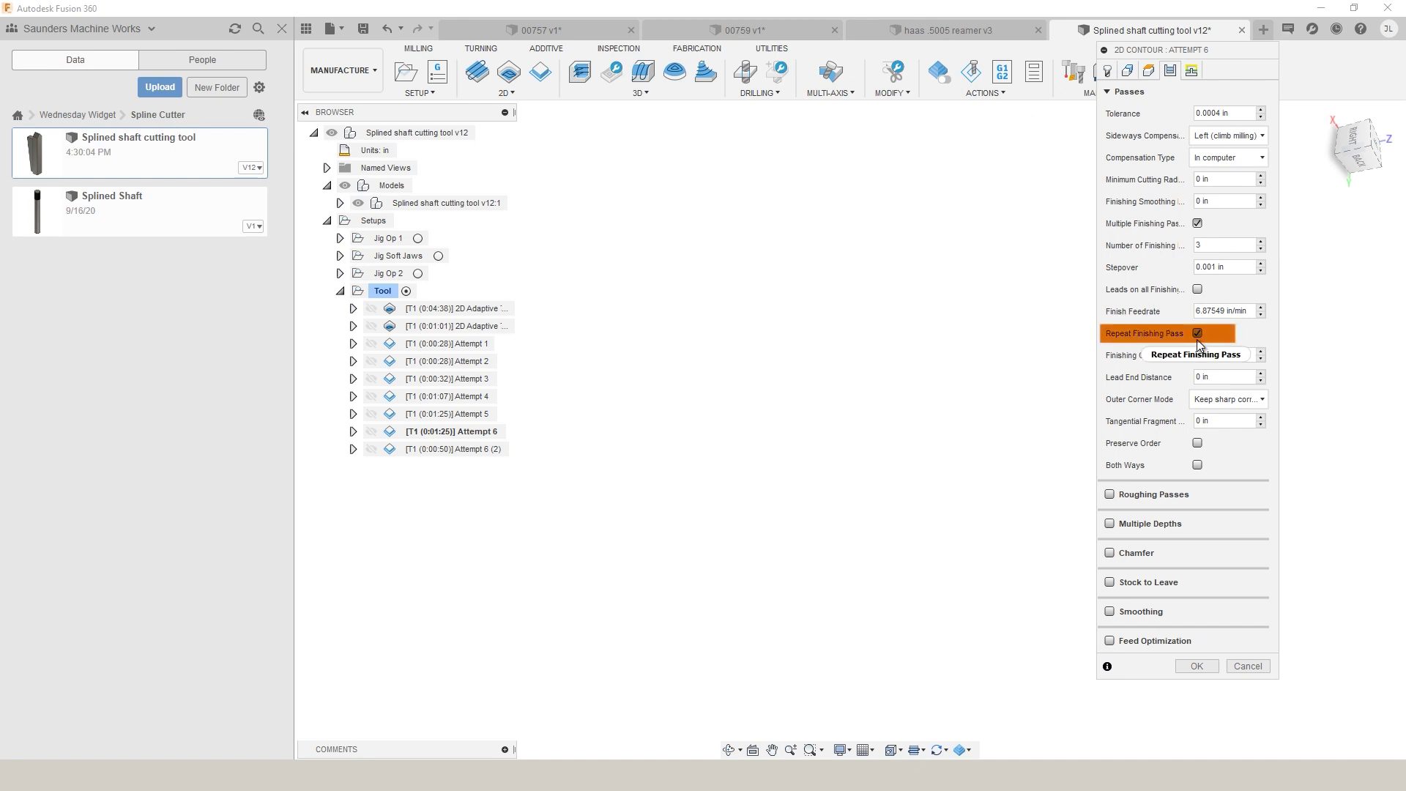
left_click(1197, 666)
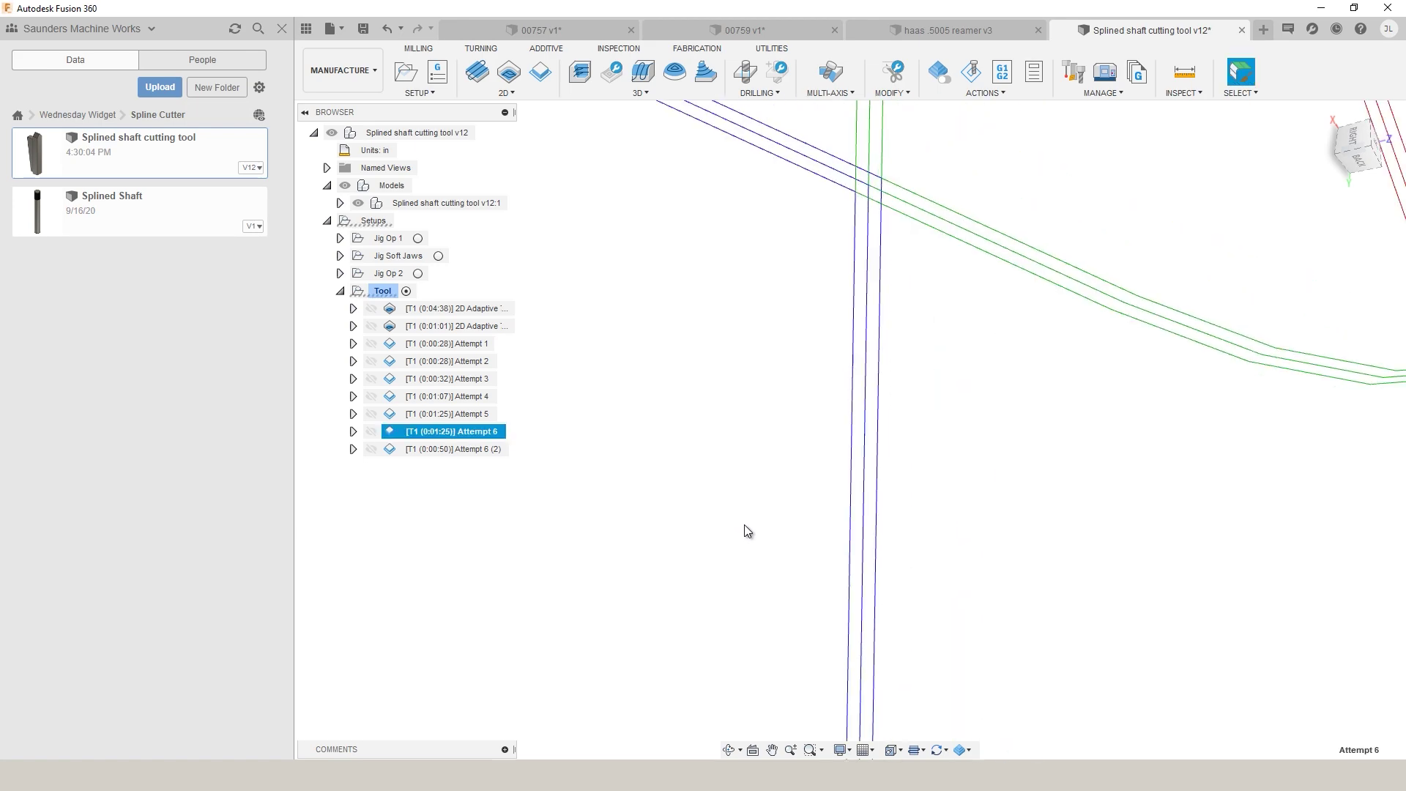
scroll(855, 494, "down", 3)
scroll(855, 494, "down", 4)
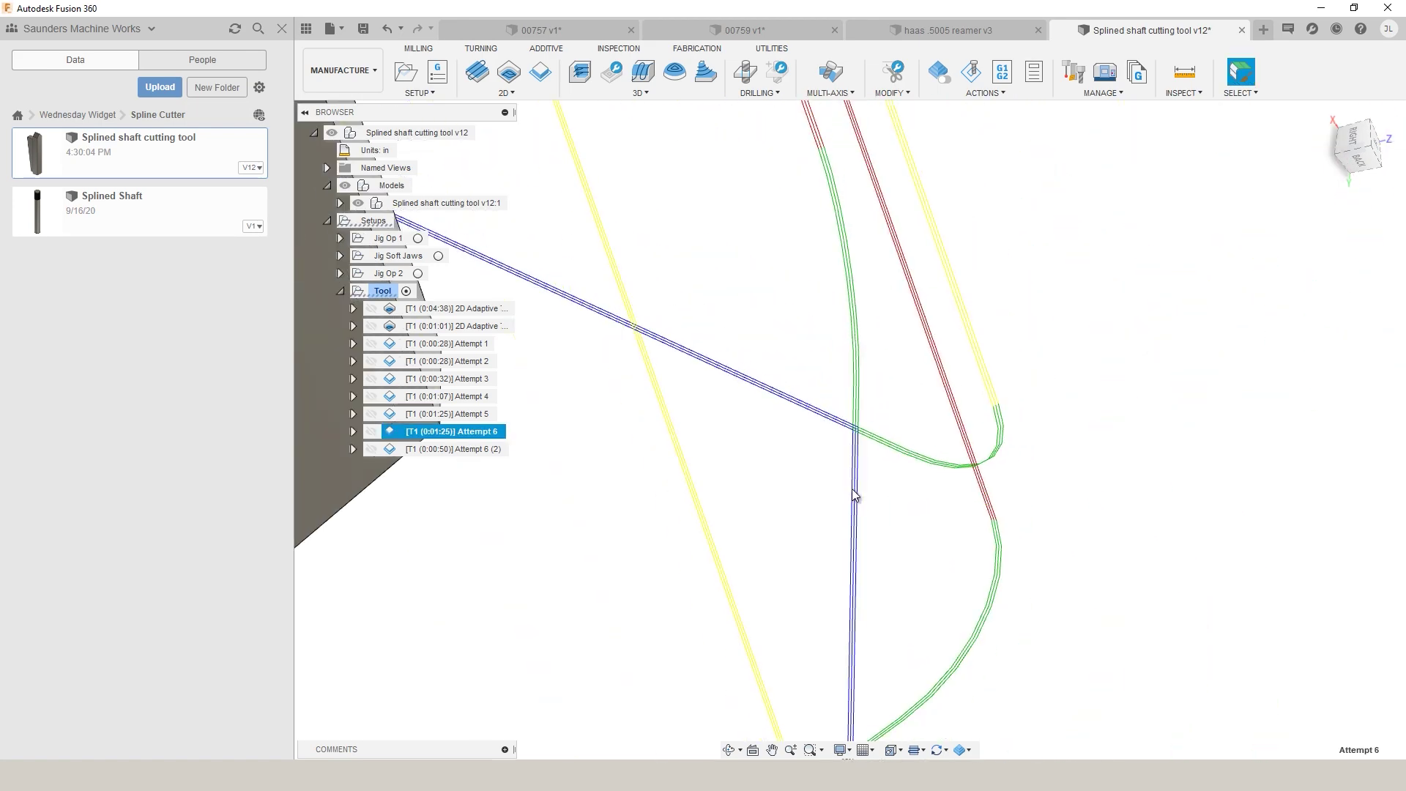